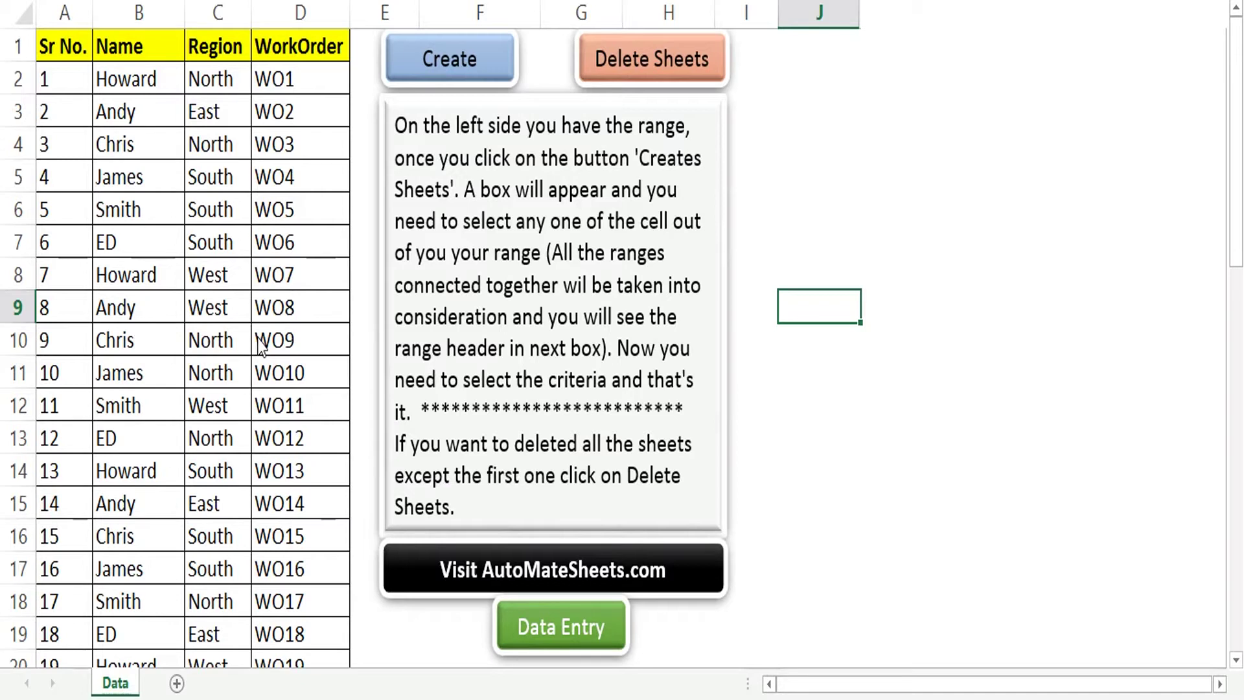
Run the Create macro from cell B4 with Region as the criterion, producing North, East, South and West sheets.
{"action": "key", "text": "Left"}
{"action": "key", "text": "Left"}
{"action": "key", "text": "Left"}
{"action": "key", "text": "Left"}
{"action": "key", "text": "Left"}
{"action": "key", "text": "Left"}
{"action": "key", "text": "Left"}
{"action": "key", "text": "Left"}
{"action": "key", "text": "Up"}
{"action": "key", "text": "Up"}
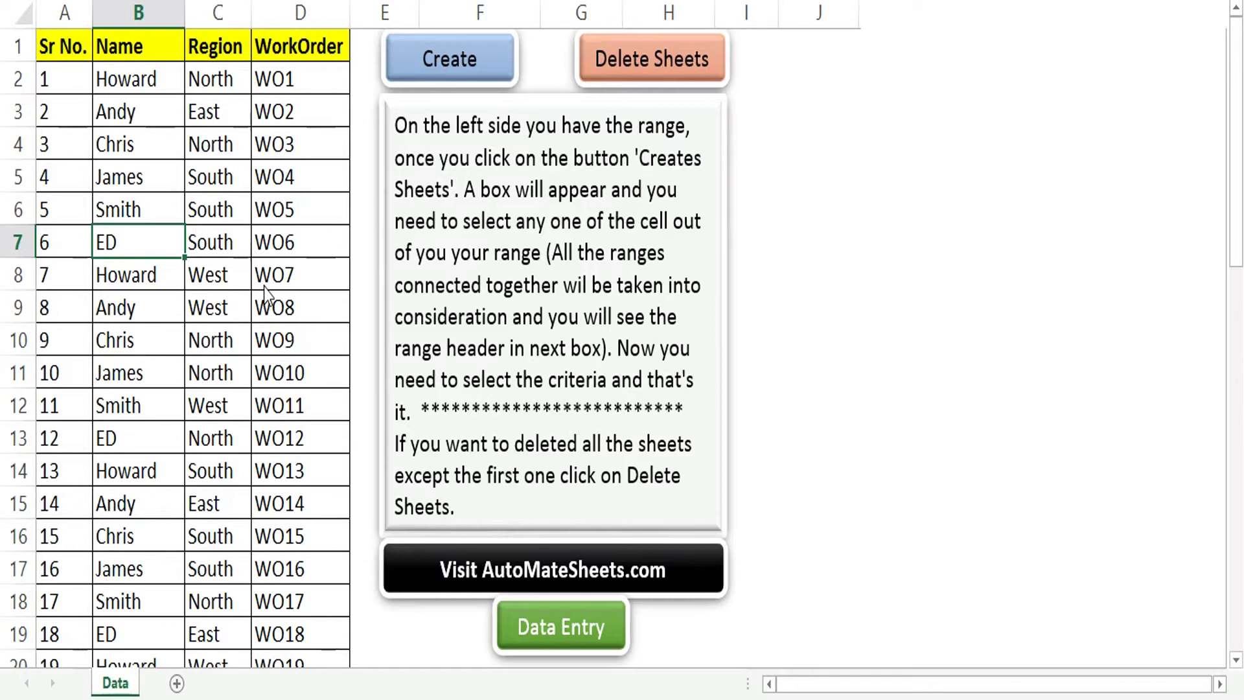
{"action": "key", "text": "Up"}
{"action": "key", "text": "Up"}
{"action": "key", "text": "Up"}
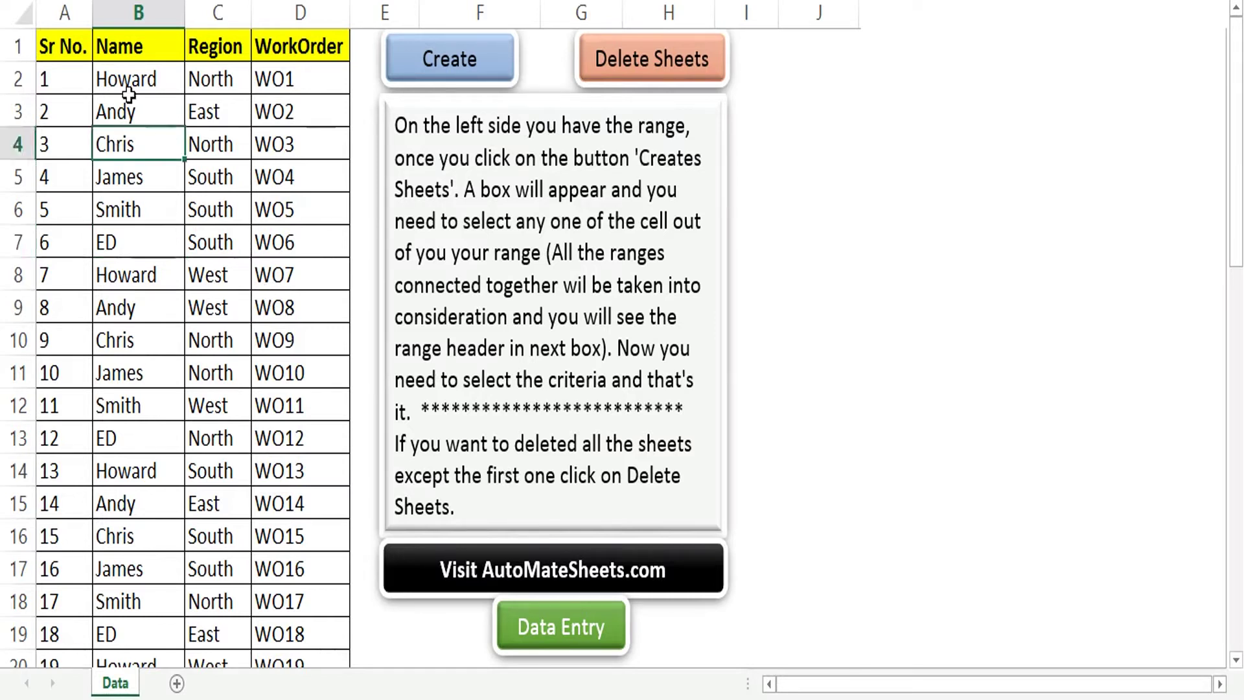
{"action": "left_click", "coordinate": [506, 67]}
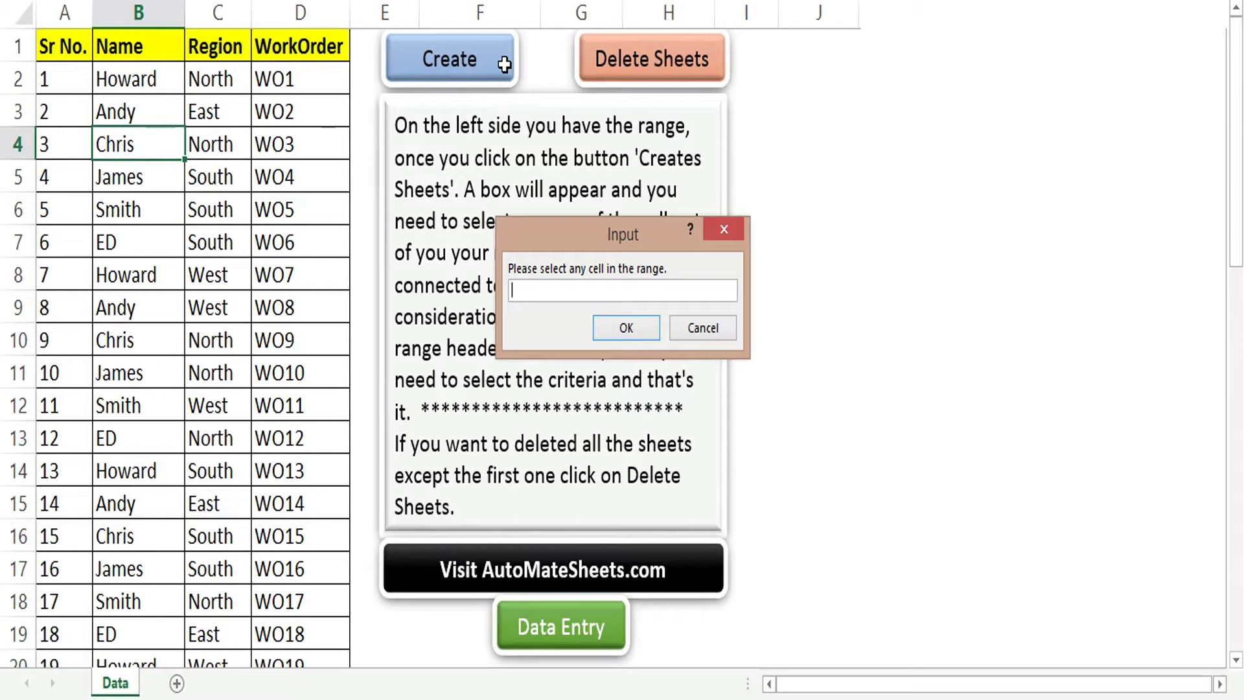
{"action": "left_click", "coordinate": [194, 529]}
{"action": "left_click", "coordinate": [621, 330]}
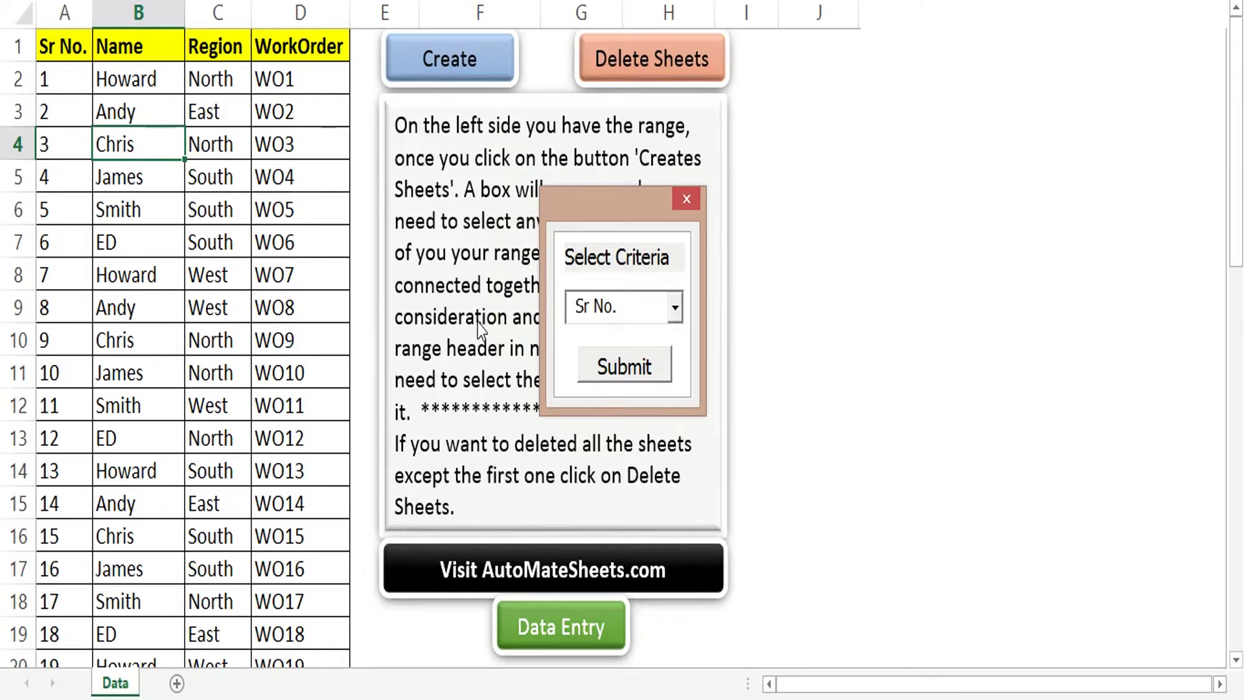
{"action": "left_click", "coordinate": [675, 310]}
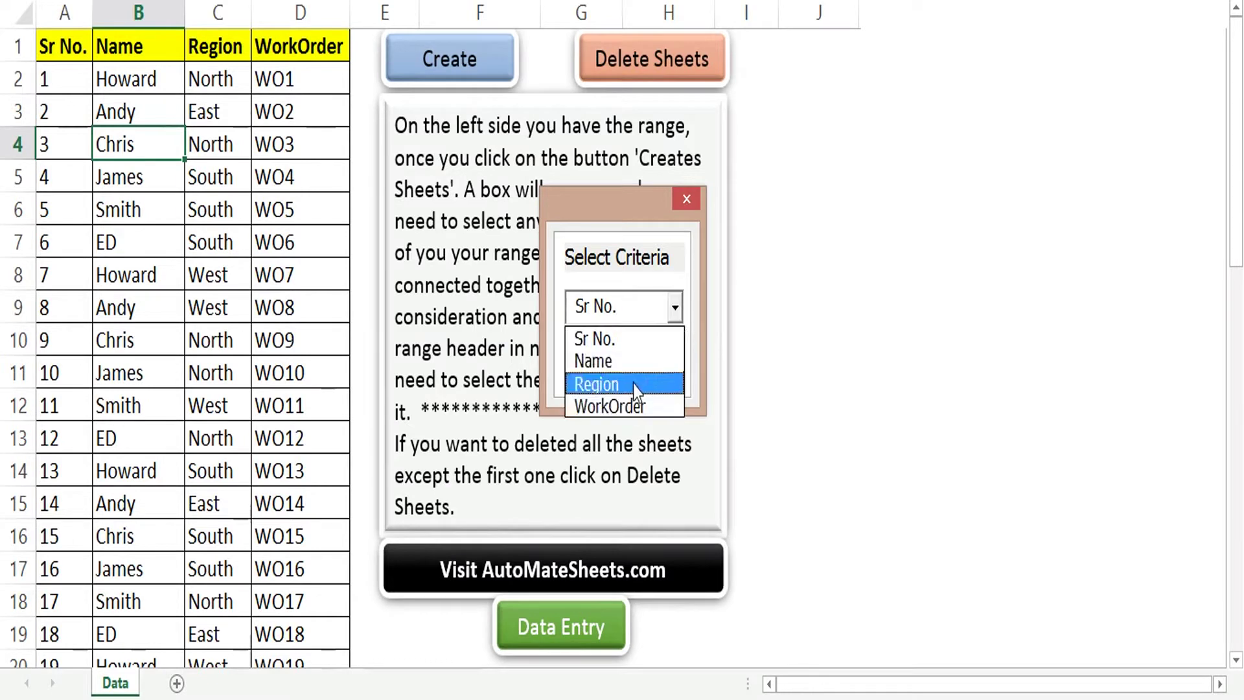
{"action": "left_click", "coordinate": [633, 383]}
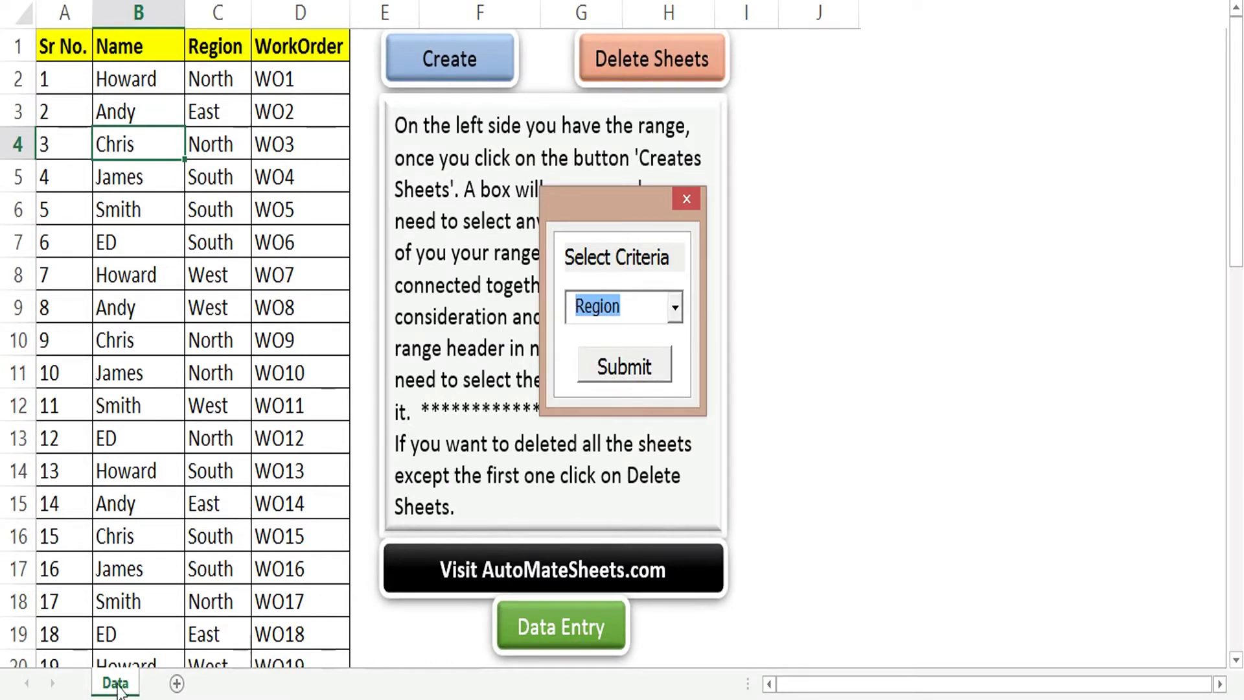
{"action": "left_click", "coordinate": [617, 372]}
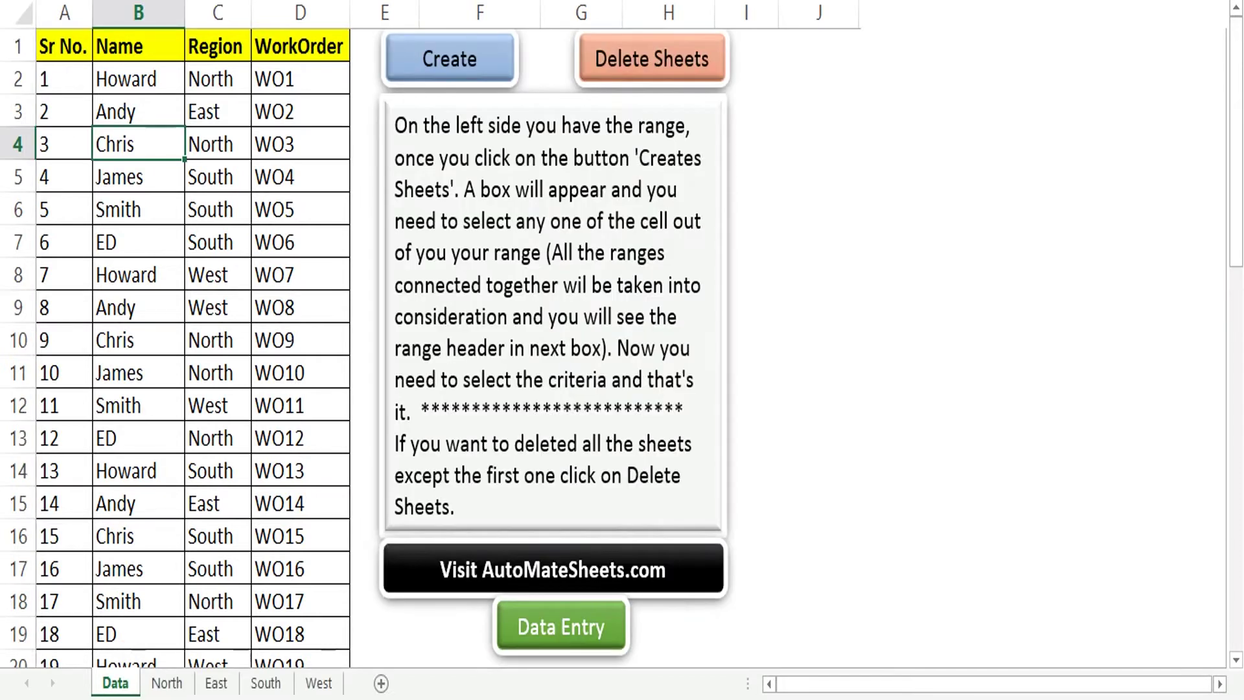
Review the rows on the North, East, South and West sheets, then return to Data.
{"action": "left_click", "coordinate": [167, 683]}
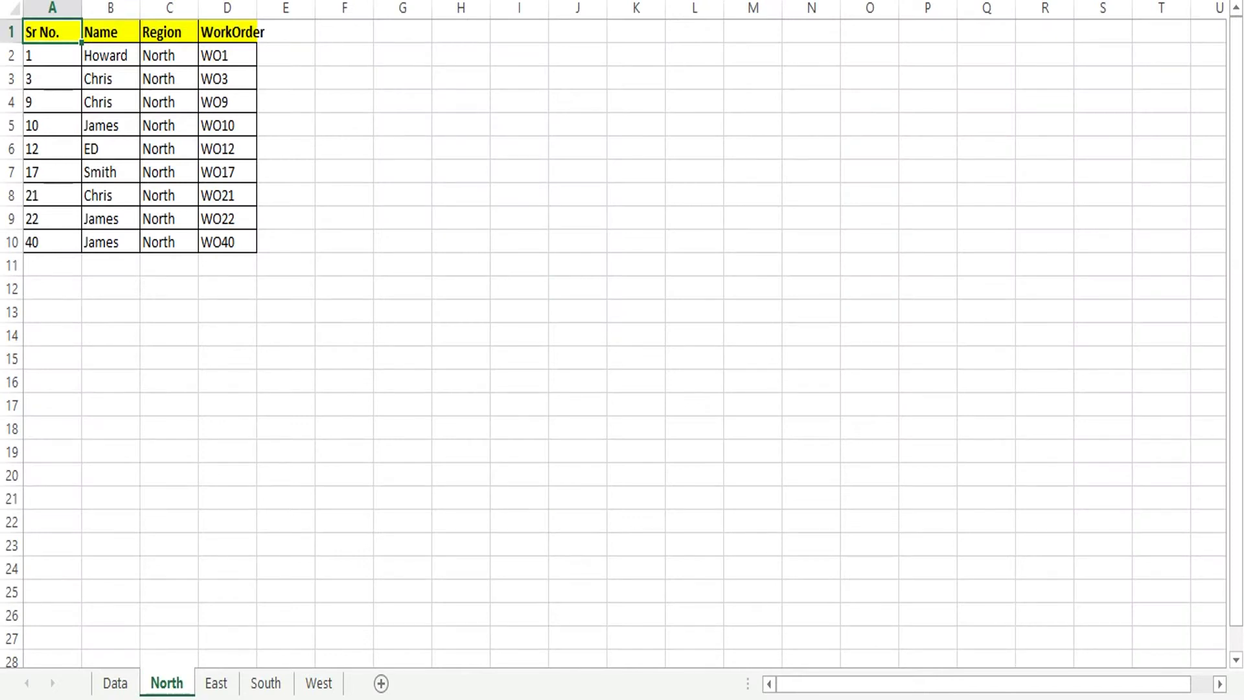
{"action": "left_click", "coordinate": [216, 683]}
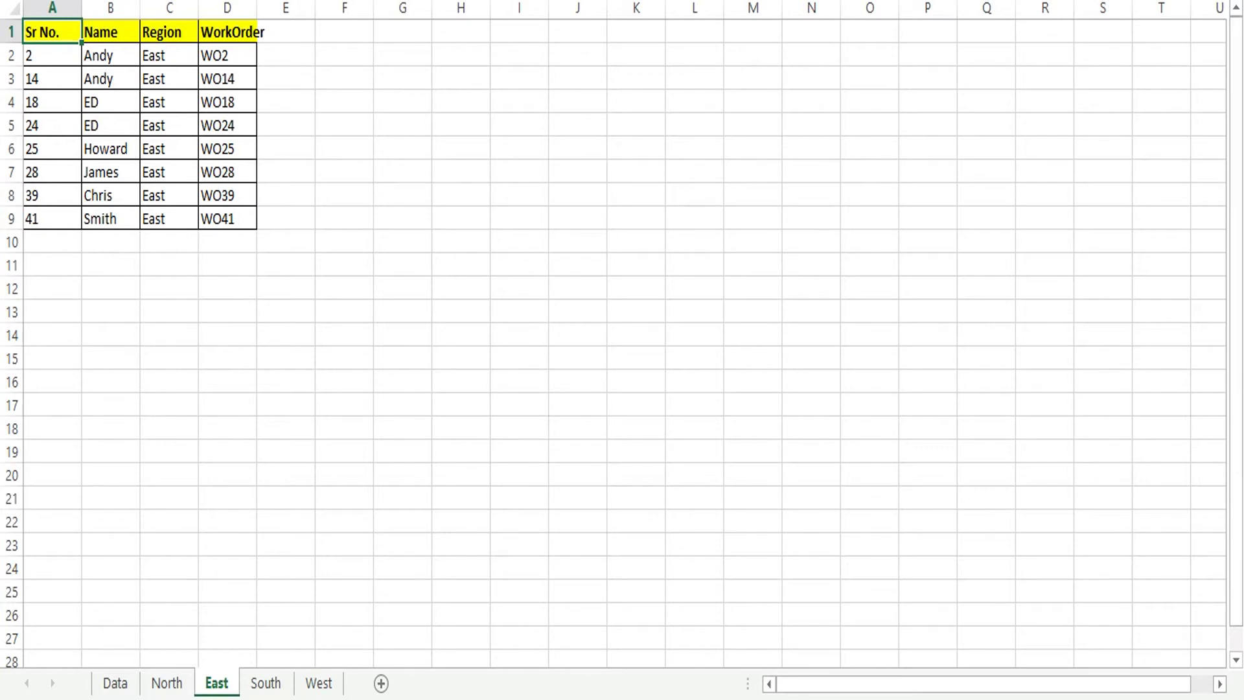
{"action": "left_click", "coordinate": [267, 683]}
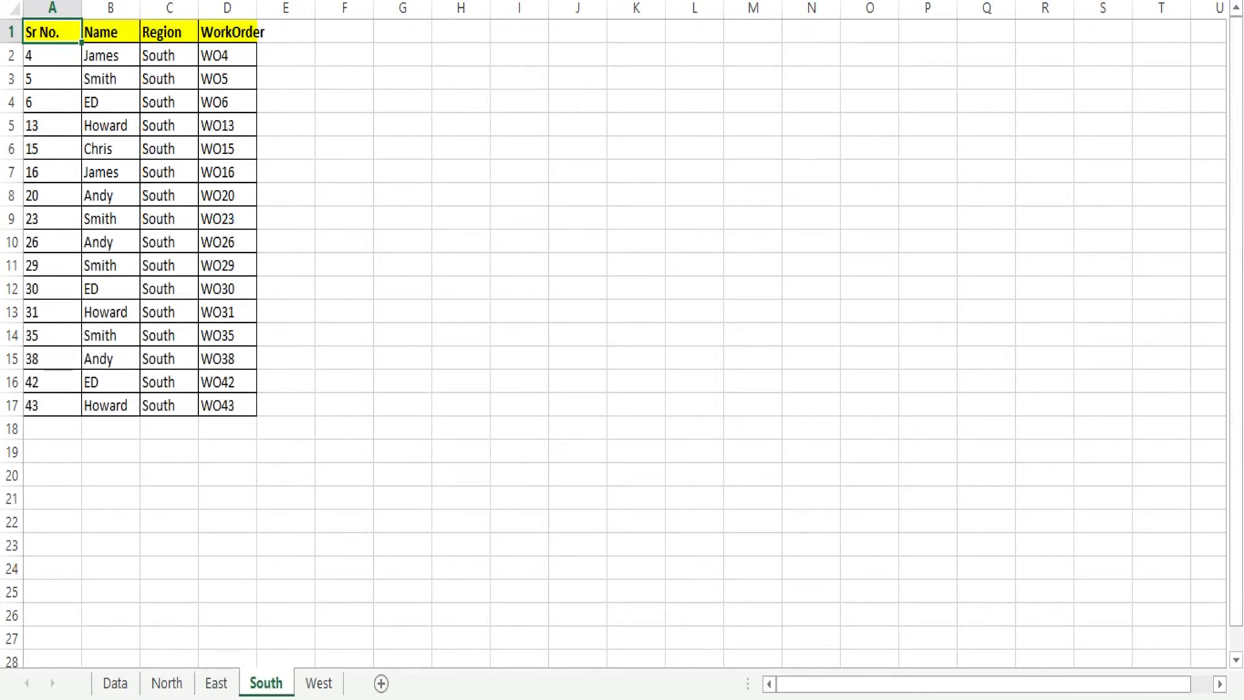
{"action": "left_click", "coordinate": [318, 683]}
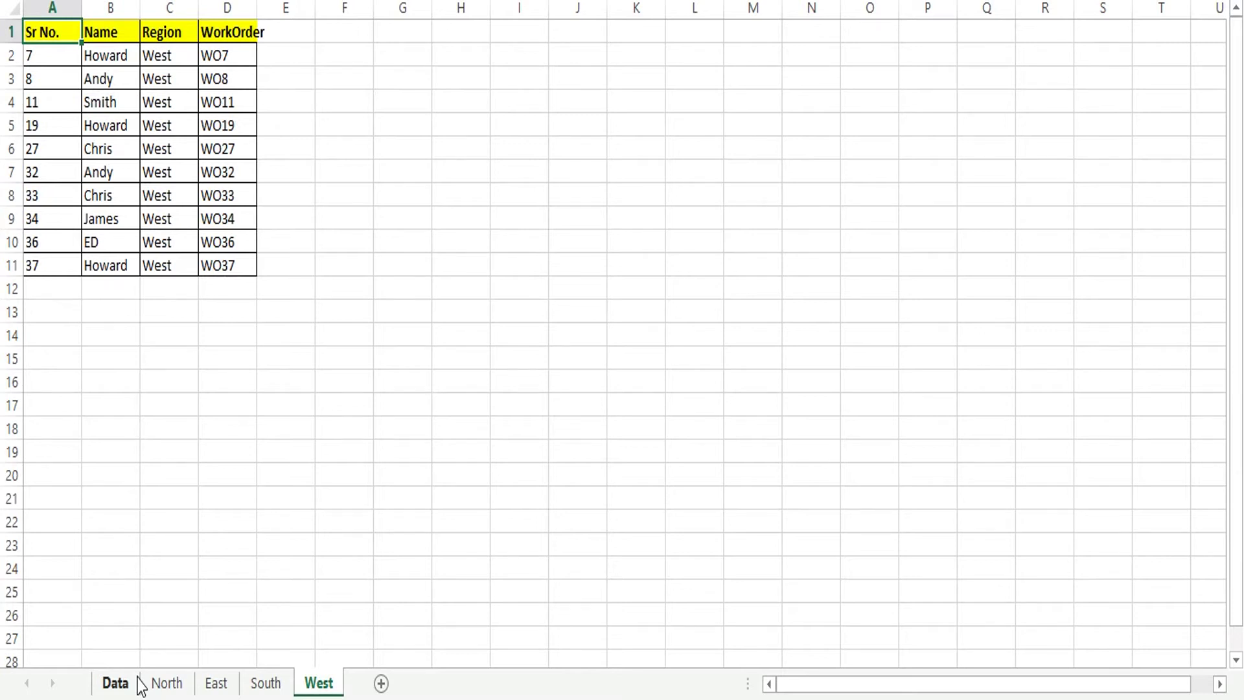
{"action": "left_click", "coordinate": [133, 684]}
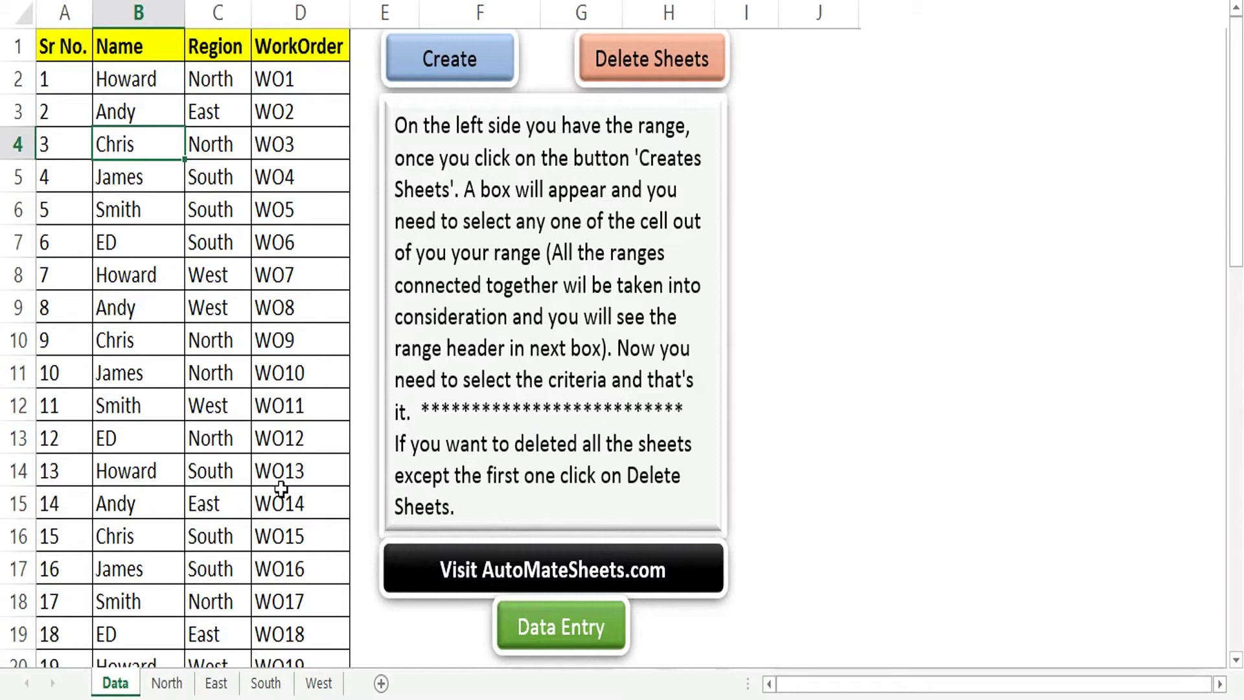
Turn on header filters for the Data table and inspect the Region filter list without changes.
{"action": "key", "text": "ctrl+Up"}
{"action": "key", "text": "ctrl+shift+l"}
{"action": "key", "text": "Right"}
{"action": "key", "text": "alt+Down"}
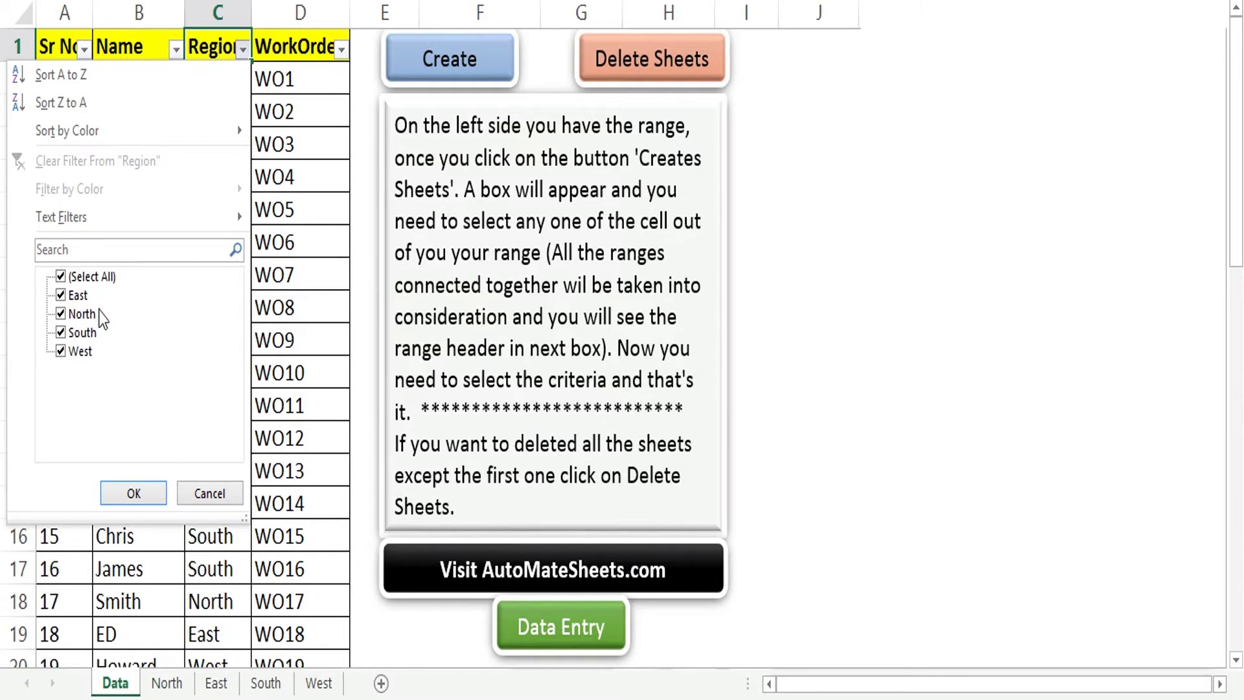
{"action": "key", "text": "Escape"}
{"action": "left_click", "coordinate": [112, 342]}
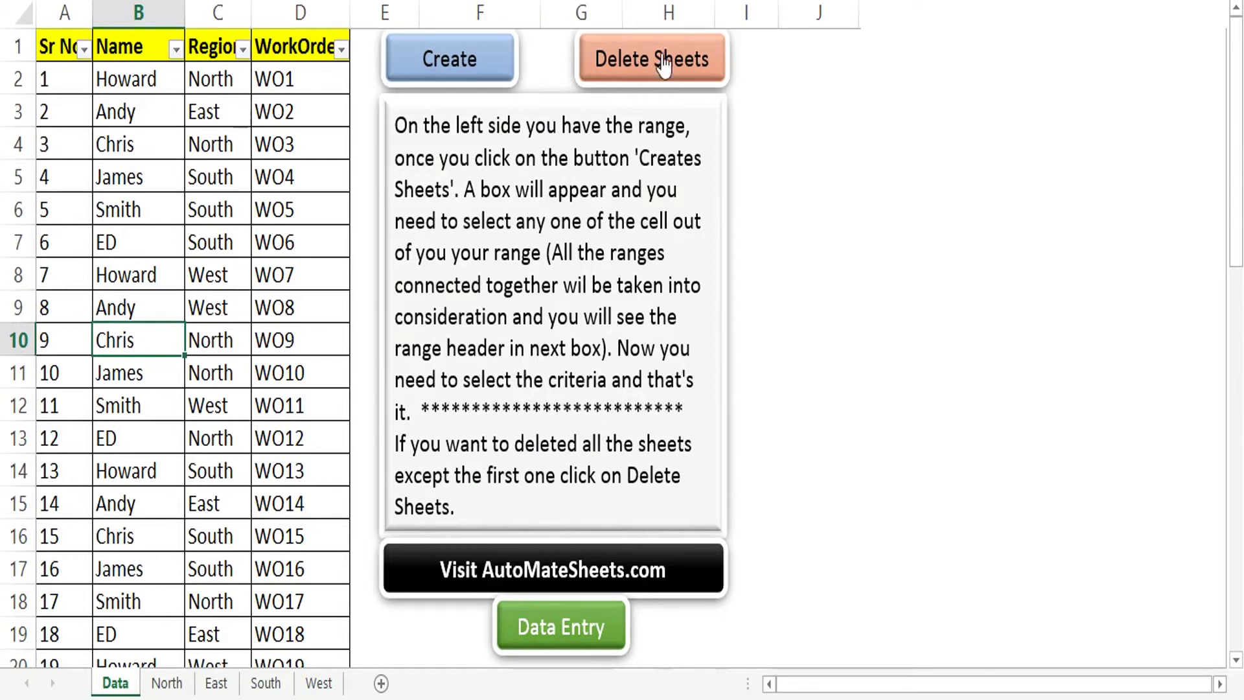
Delete all sheets except Data with Delete Sheets, then add three blank sheets.
{"action": "left_click", "coordinate": [712, 55]}
{"action": "left_click", "coordinate": [680, 380]}
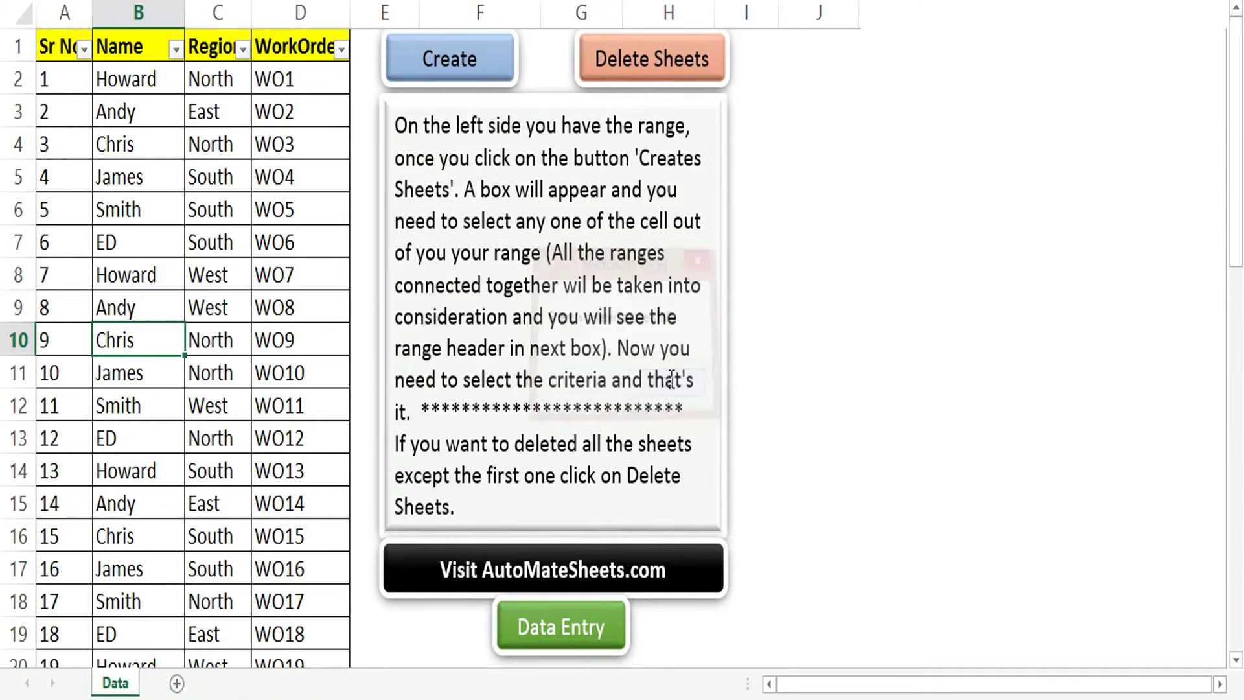
{"action": "left_click", "coordinate": [177, 684]}
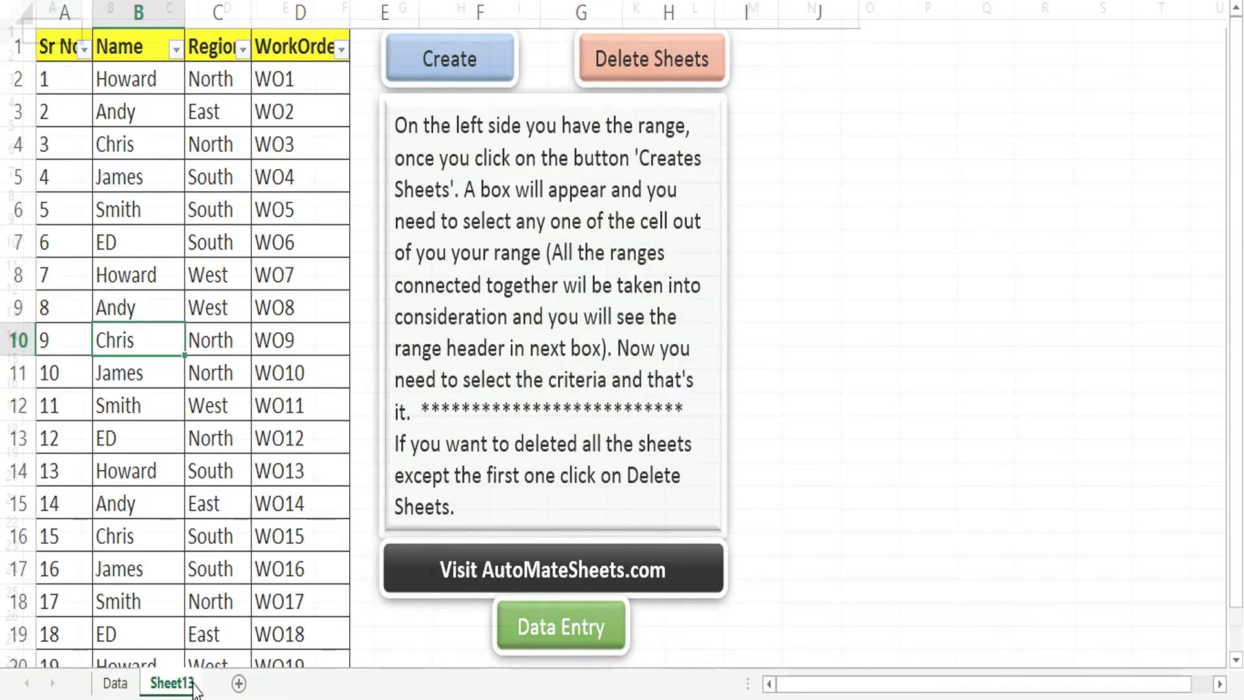
{"action": "left_click", "coordinate": [244, 684]}
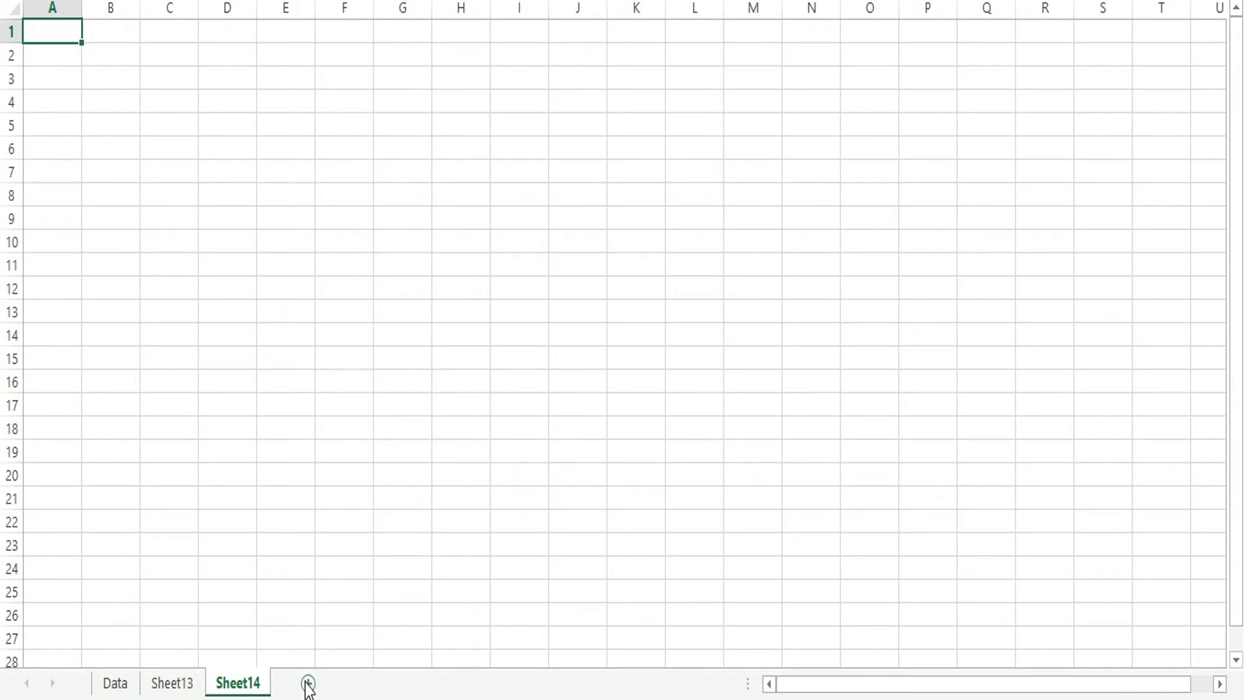
{"action": "left_click", "coordinate": [305, 683]}
Group the blank sheets Sheet13 to Sheet15 and delete them.
{"action": "left_click", "coordinate": [200, 682], "text": "shift"}
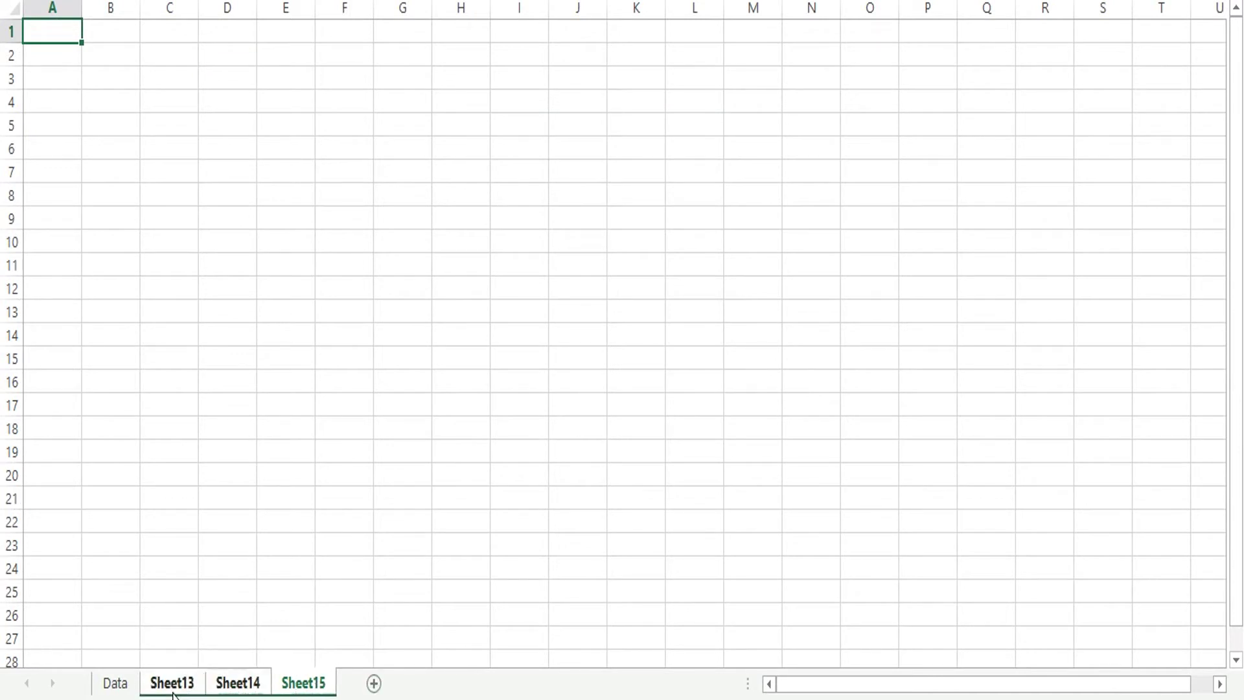
{"action": "right_click", "coordinate": [175, 687]}
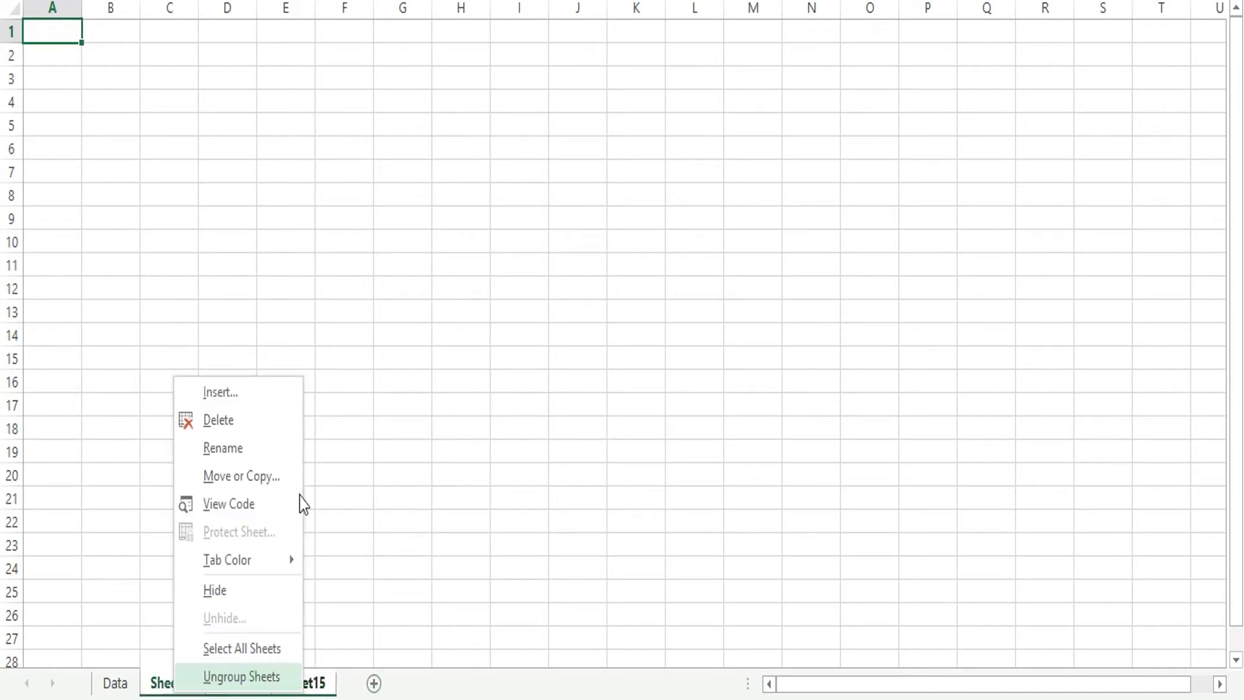
{"action": "left_click", "coordinate": [237, 421]}
{"action": "left_click", "coordinate": [565, 381]}
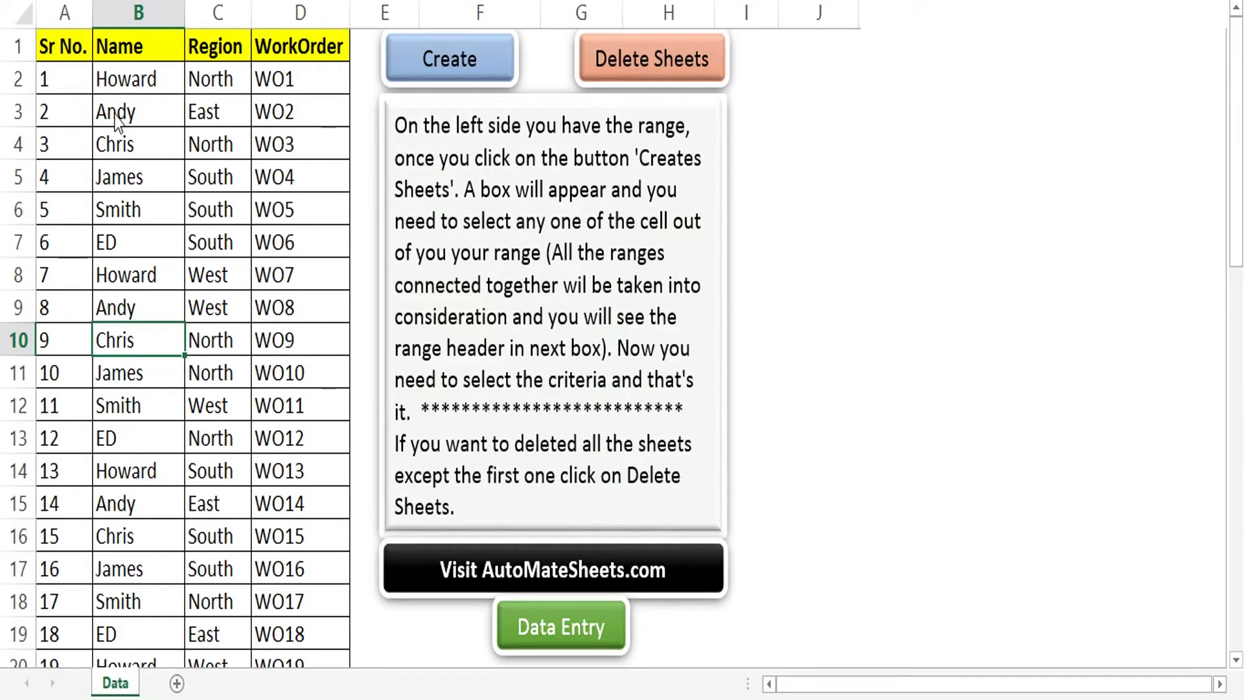
{"action": "left_click", "coordinate": [466, 83]}
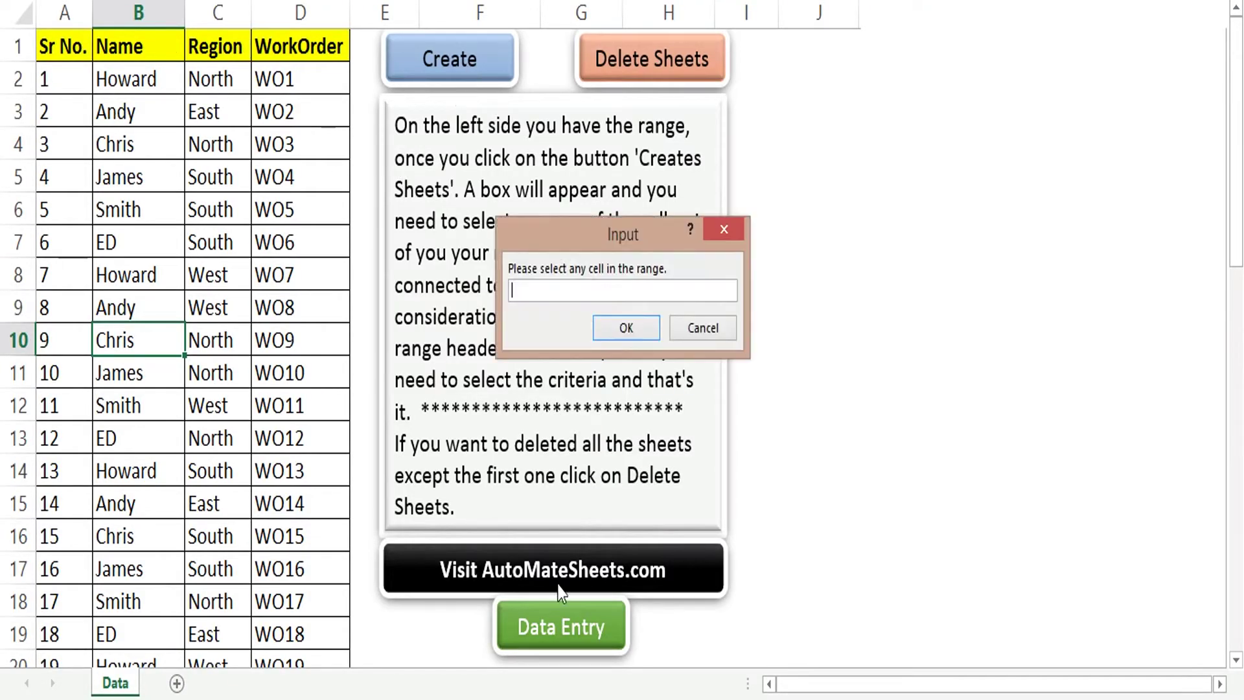
Split the Data range from cell B4 using the Sr No. criterion.
{"action": "left_click", "coordinate": [167, 134]}
{"action": "left_click", "coordinate": [627, 328]}
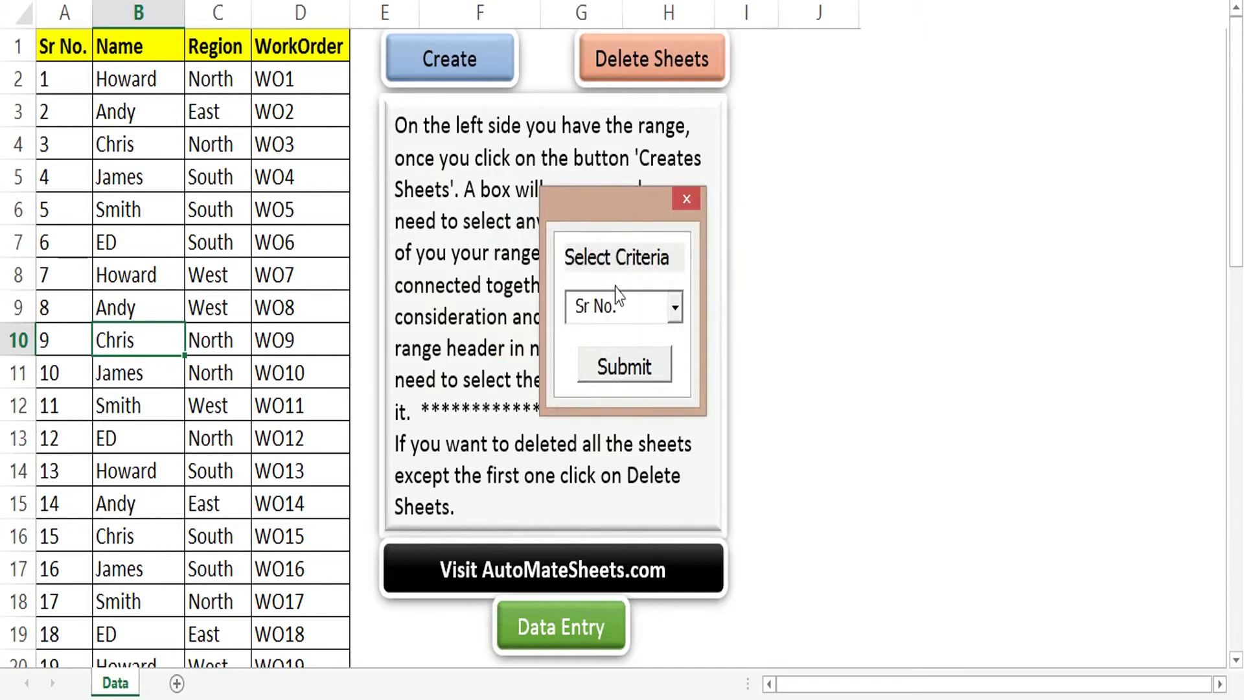
{"action": "left_click", "coordinate": [632, 371]}
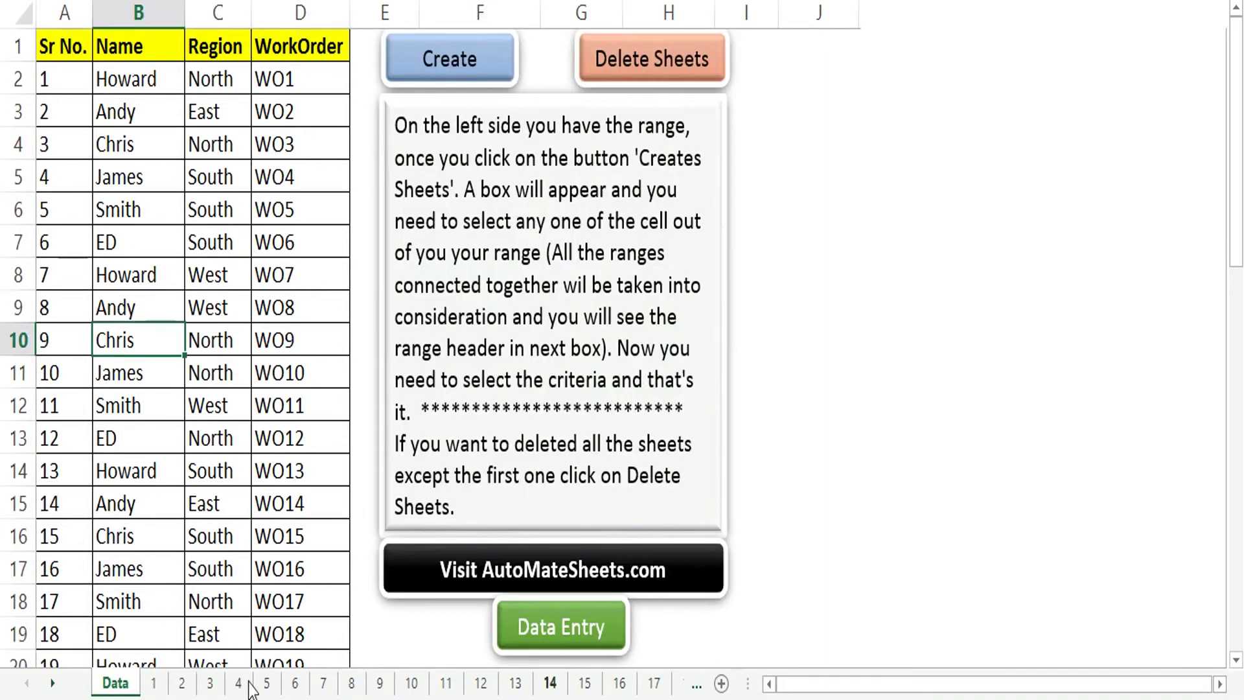
Check sheet 1's single row and group the numbered sheets 1 through 25.
{"action": "left_click", "coordinate": [154, 683]}
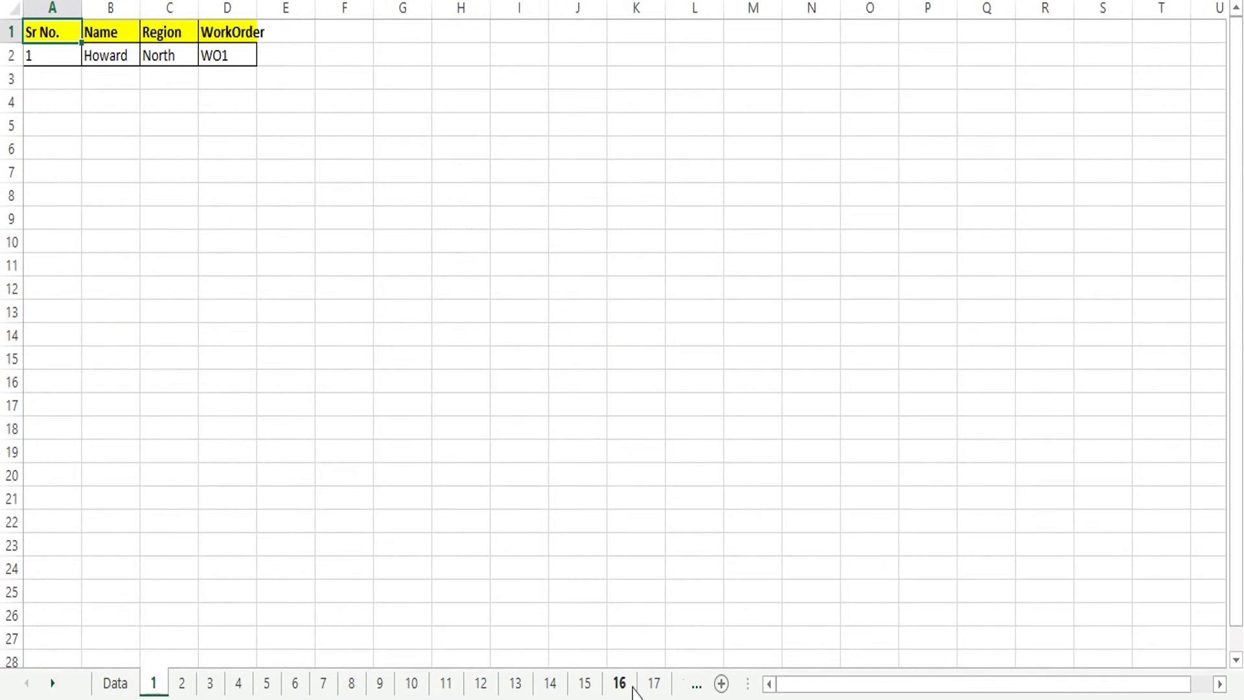
{"action": "left_click", "coordinate": [654, 683], "text": "shift"}
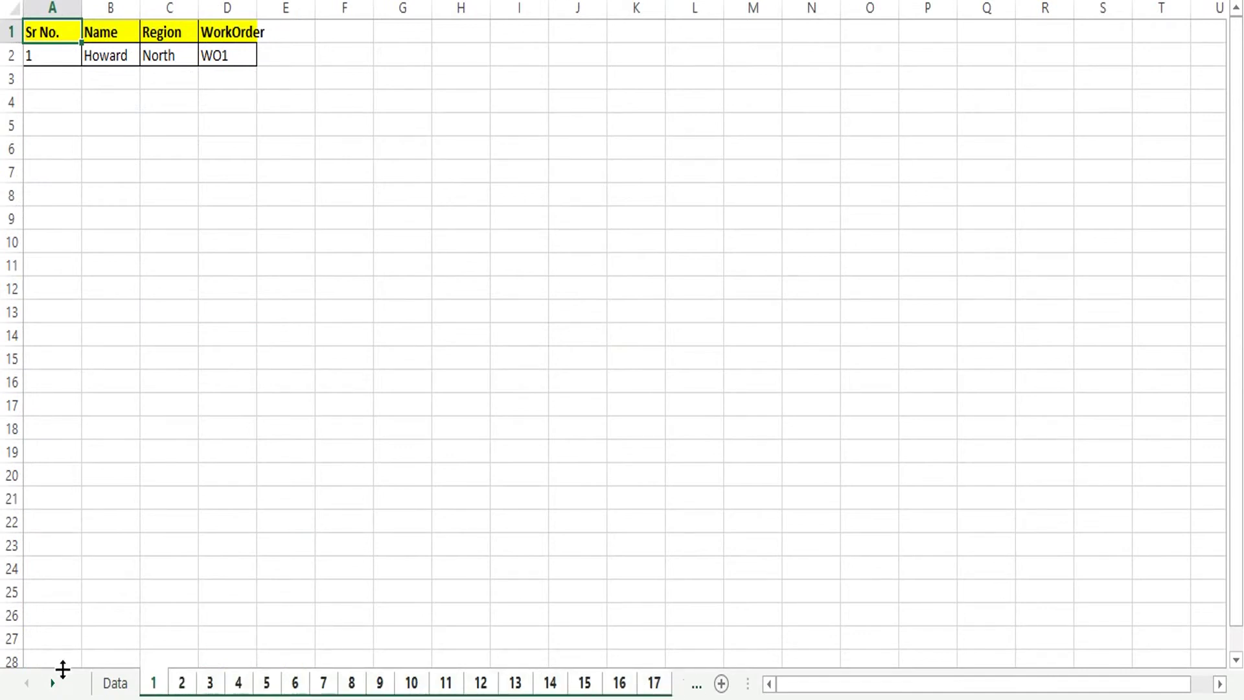
{"action": "left_click", "coordinate": [53, 684]}
{"action": "left_click", "coordinate": [54, 684]}
{"action": "left_click", "coordinate": [53, 684]}
{"action": "left_click", "coordinate": [53, 684]}
{"action": "left_click", "coordinate": [53, 683]}
{"action": "left_click", "coordinate": [53, 684]}
{"action": "left_click", "coordinate": [53, 683]}
{"action": "left_click", "coordinate": [53, 684]}
{"action": "left_click", "coordinate": [53, 683]}
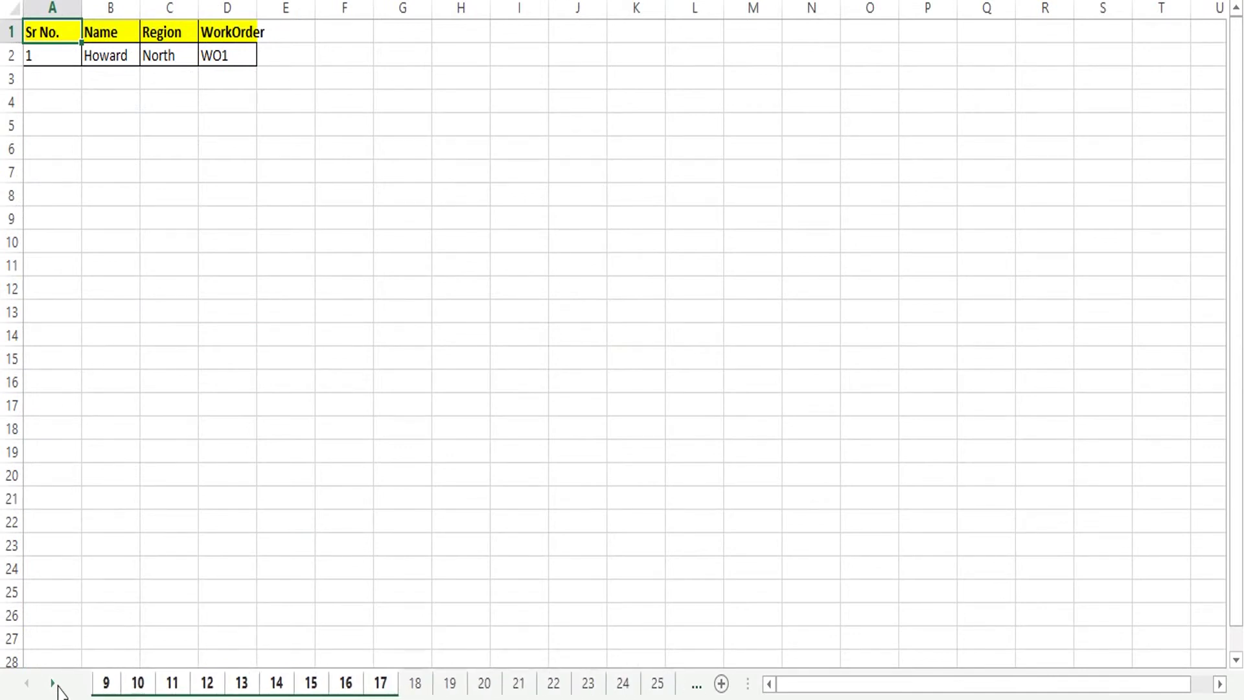
{"action": "left_click", "coordinate": [656, 683], "text": "shift"}
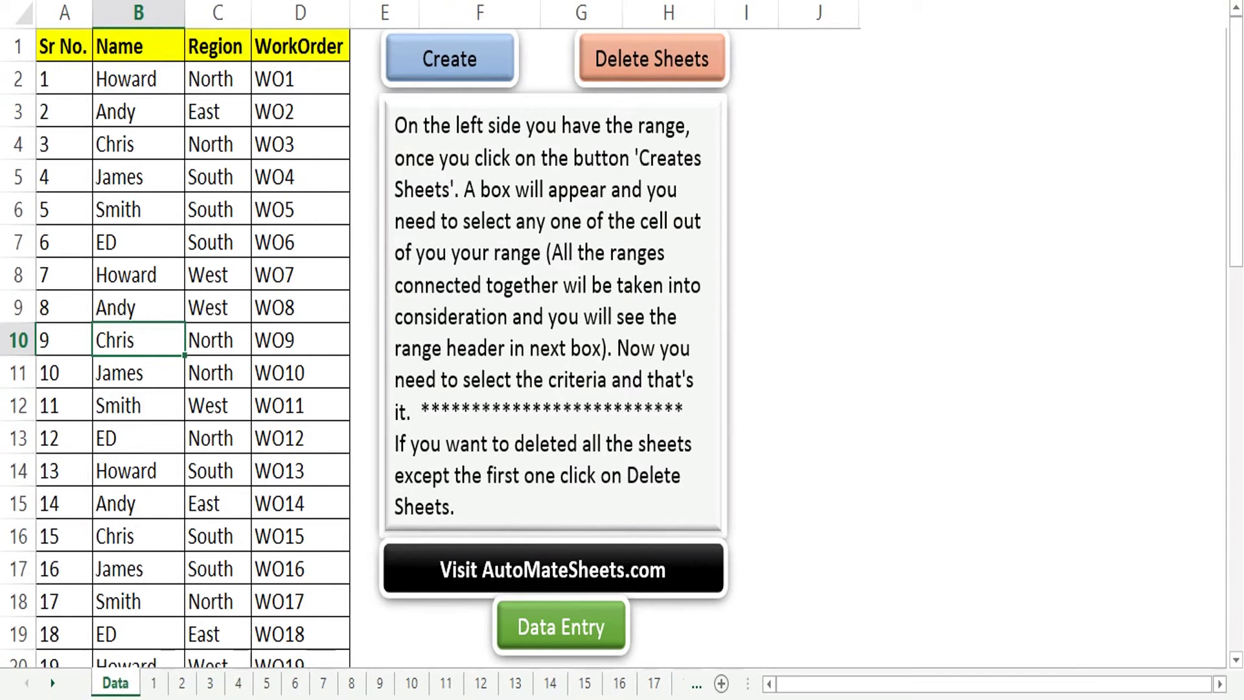
Delete all the numbered Sr No. sheets with Delete Sheets and dismiss the success message.
{"action": "left_click", "coordinate": [655, 64]}
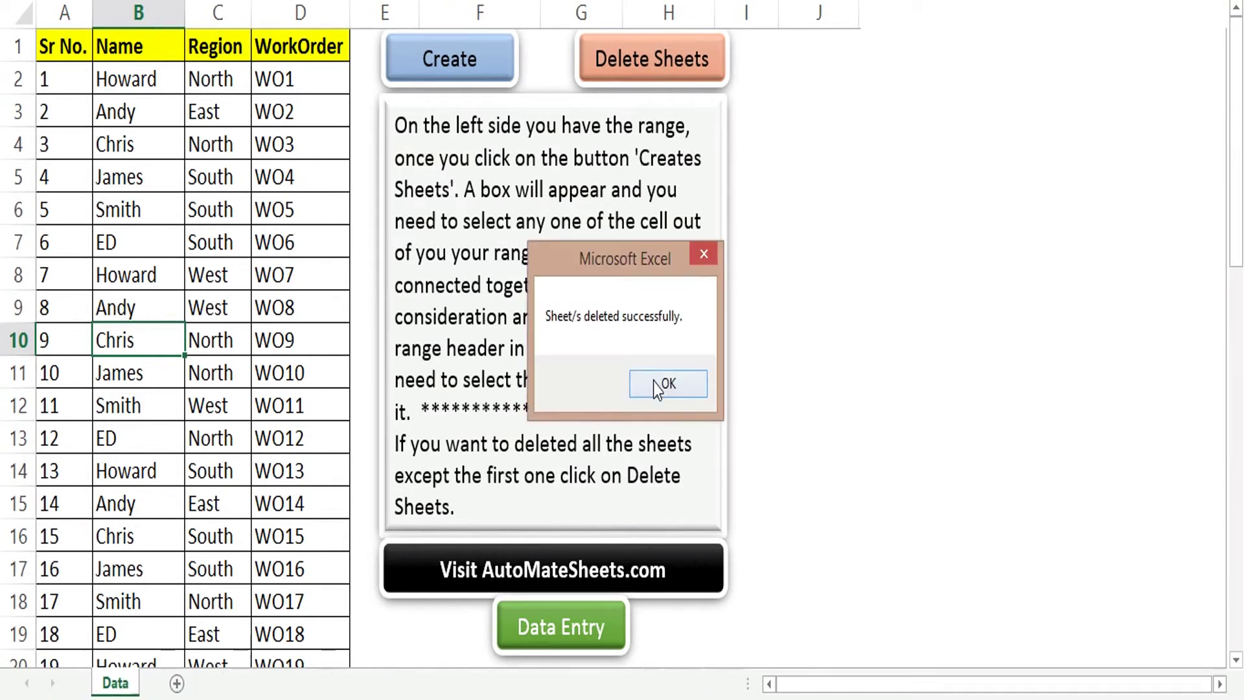
{"action": "left_click", "coordinate": [657, 384]}
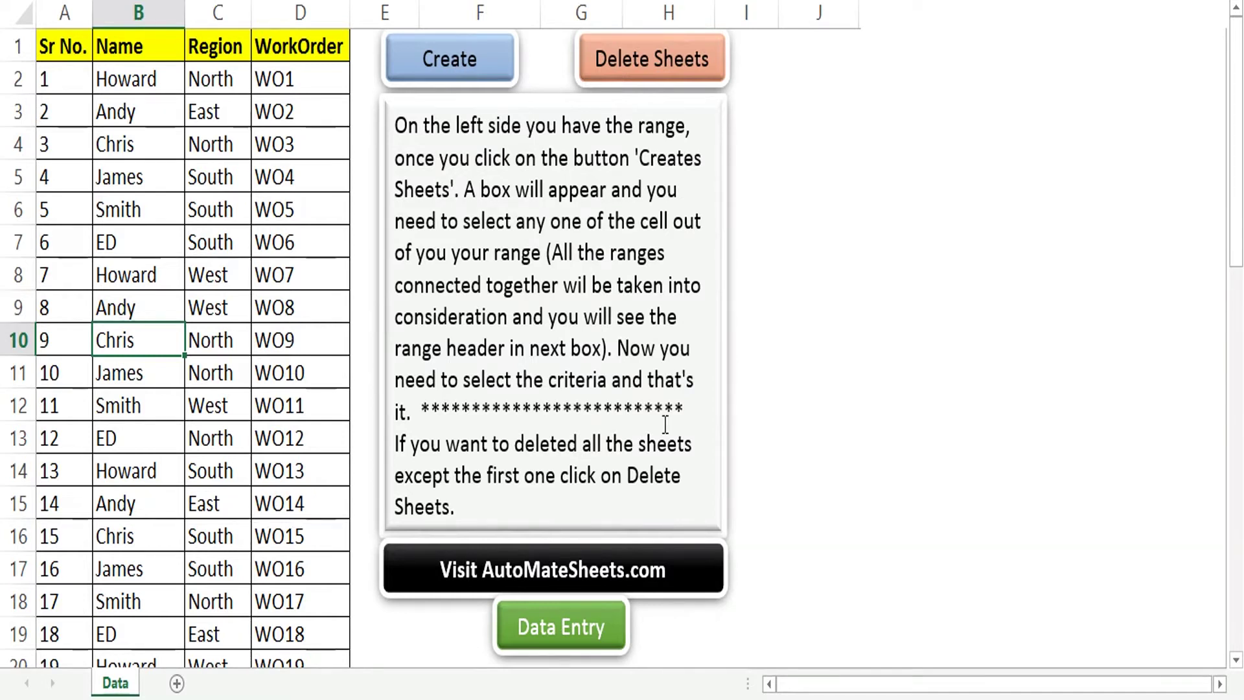
{"action": "left_click", "coordinate": [690, 634]}
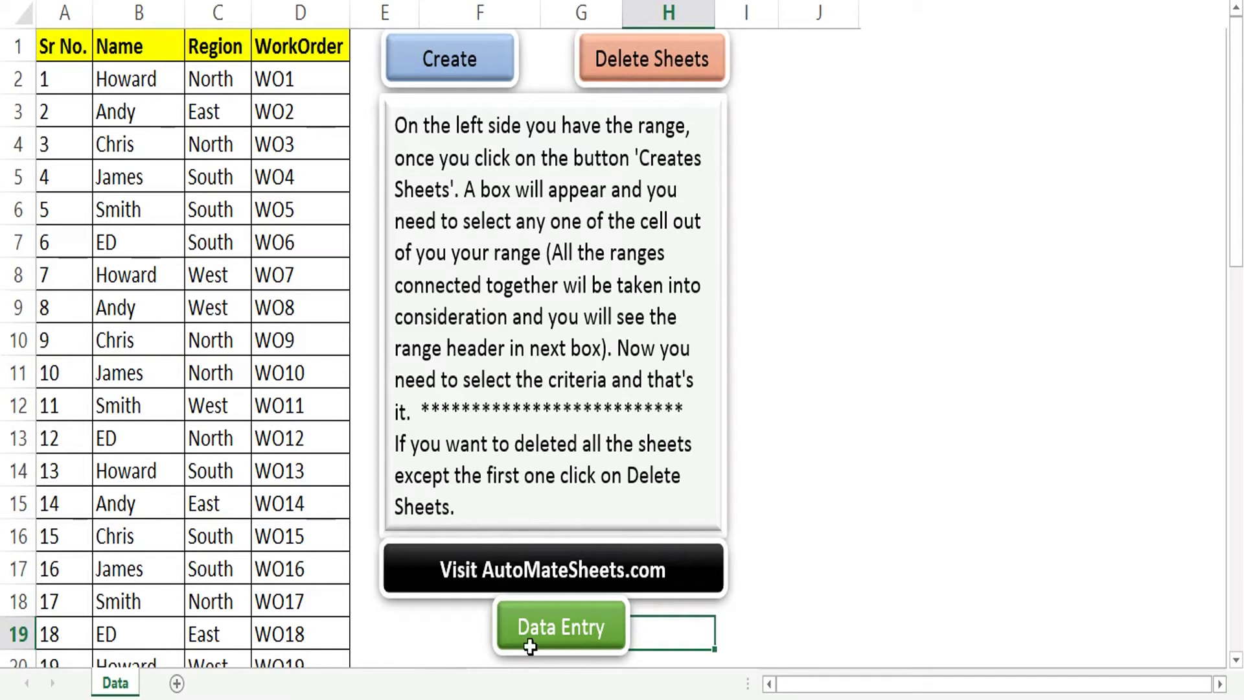
Open the table's data form and find the record with Sr No. 10.
{"action": "left_click", "coordinate": [545, 647]}
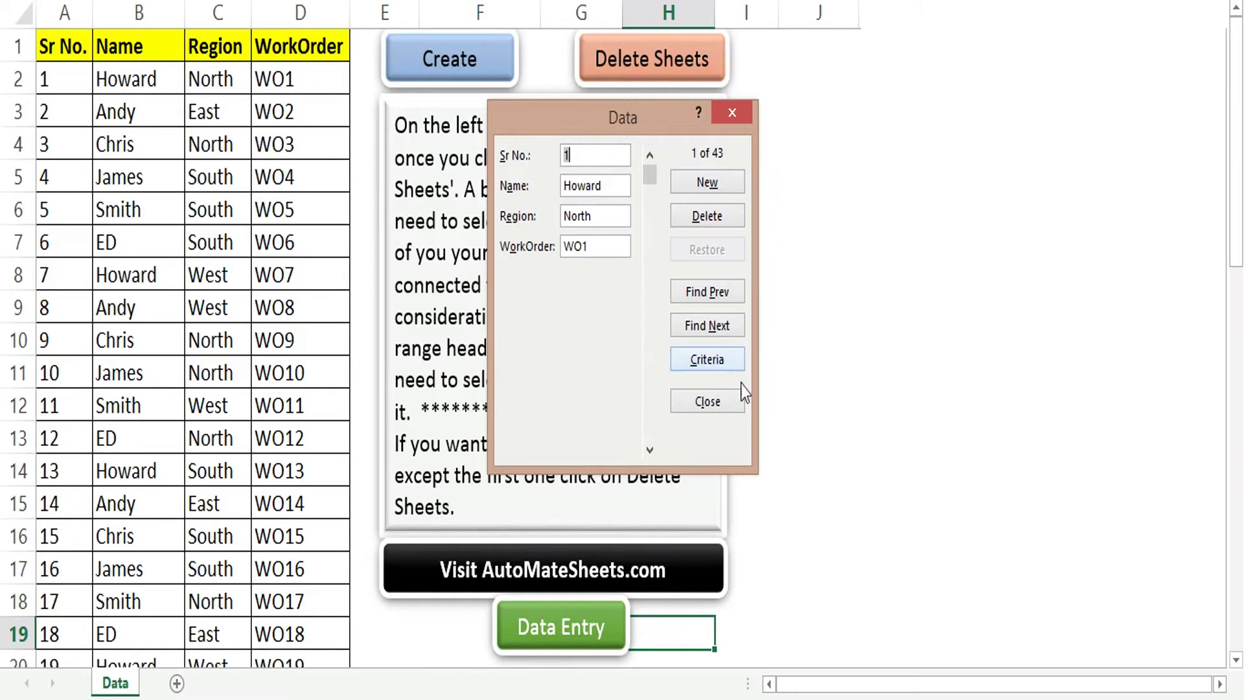
{"action": "left_click", "coordinate": [733, 360]}
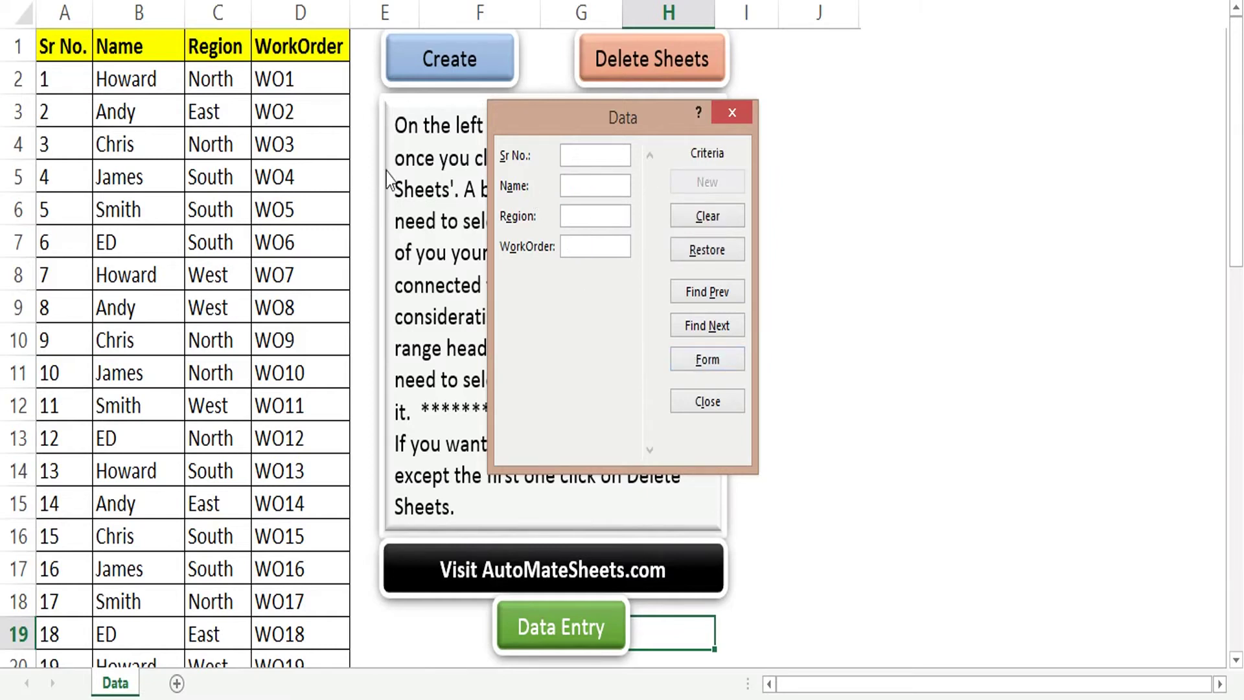
{"action": "type", "text": "10"}
{"action": "key", "text": "Return"}
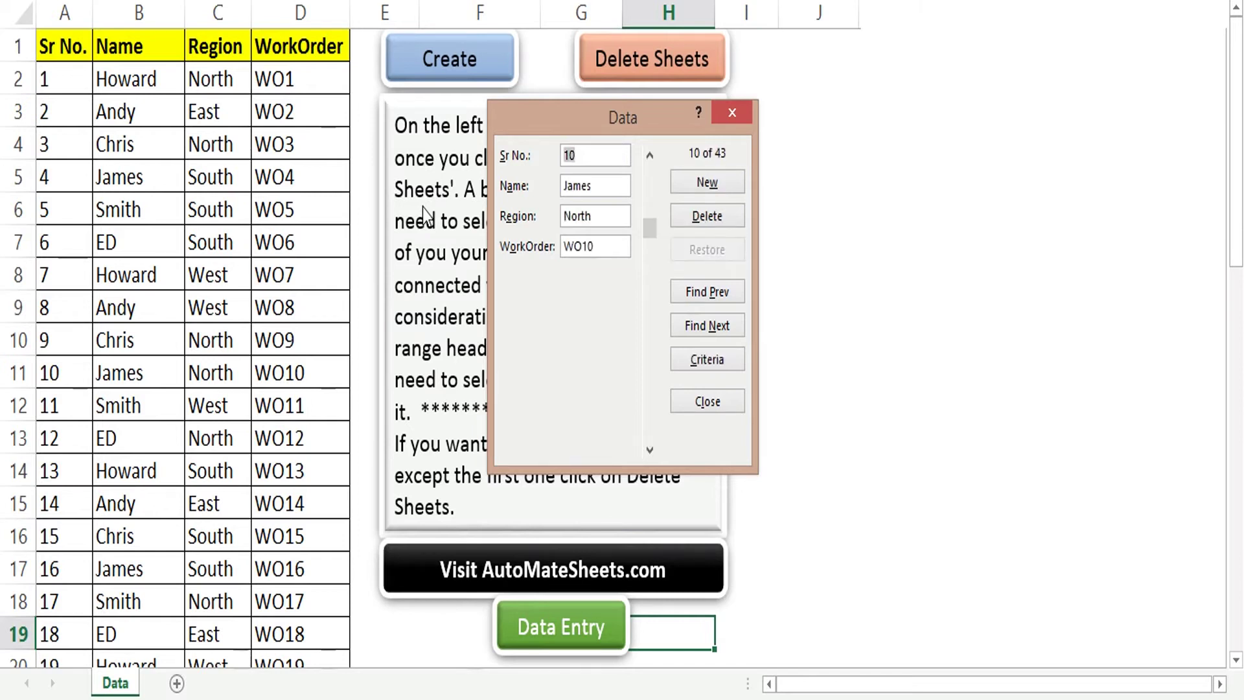
Change record 10's Region from North to West and save it.
{"action": "left_click", "coordinate": [617, 215]}
{"action": "key", "text": "shift+Home"}
{"action": "type", "text": "Wre"}
{"action": "key", "text": "BackSpace"}
{"action": "key", "text": "BackSpace"}
{"action": "type", "text": "est"}
{"action": "key", "text": "Return"}
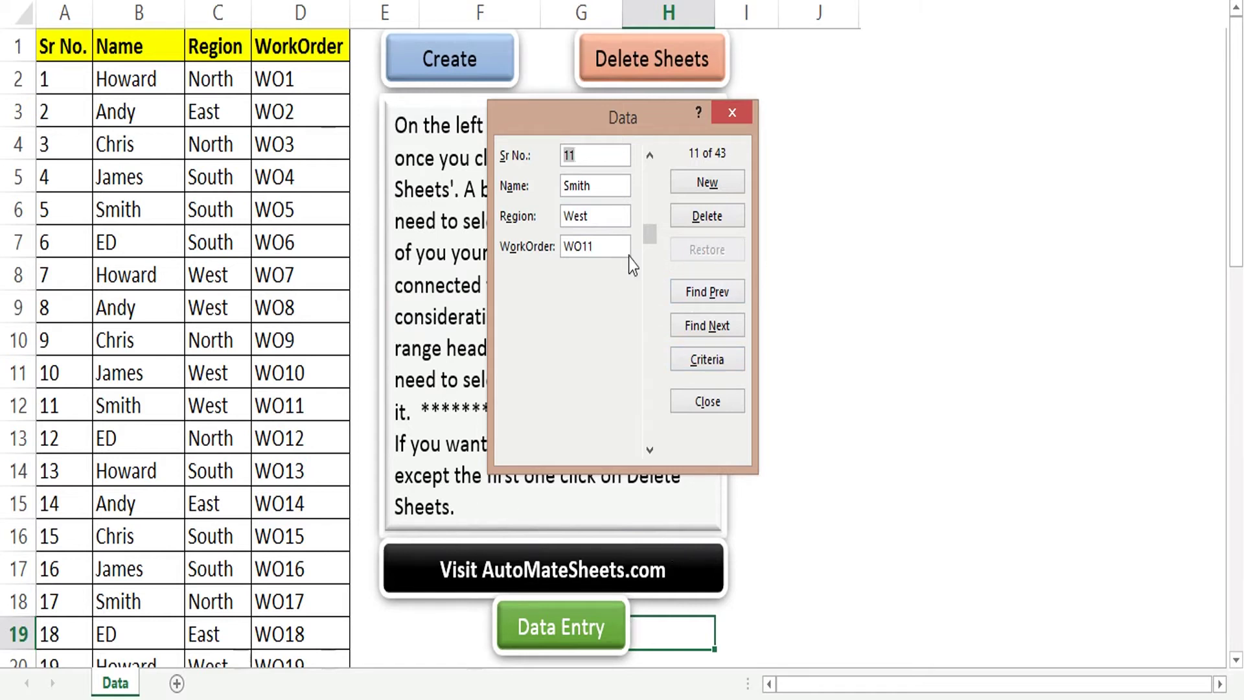
Step forward through the following records, then close the data form.
{"action": "key", "text": "Down"}
{"action": "key", "text": "Down"}
{"action": "key", "text": "Down"}
{"action": "key", "text": "Down"}
{"action": "key", "text": "Down"}
{"action": "key", "text": "Down"}
{"action": "key", "text": "Down"}
{"action": "key", "text": "Down"}
{"action": "key", "text": "Down"}
{"action": "key", "text": "Down"}
{"action": "key", "text": "Down"}
{"action": "key", "text": "Down"}
{"action": "key", "text": "Down"}
{"action": "key", "text": "Down"}
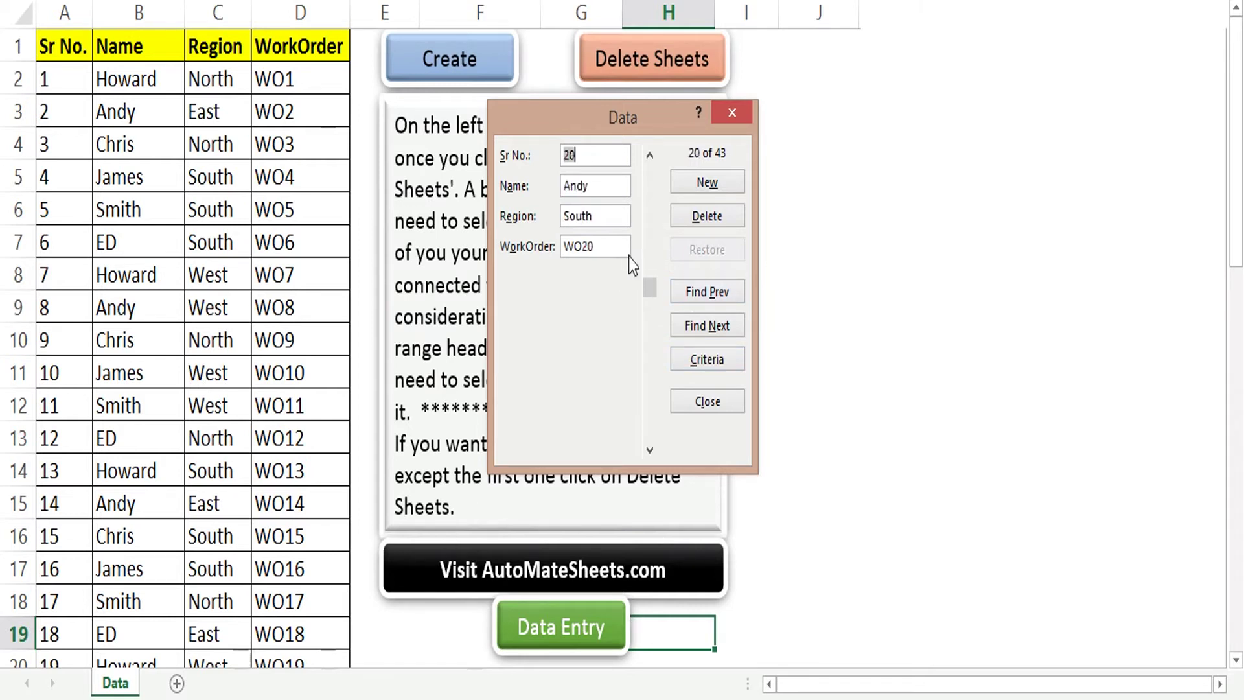
{"action": "key", "text": "Down"}
{"action": "key", "text": "Down"}
{"action": "key", "text": "Down"}
{"action": "key", "text": "Down"}
{"action": "left_click", "coordinate": [693, 405]}
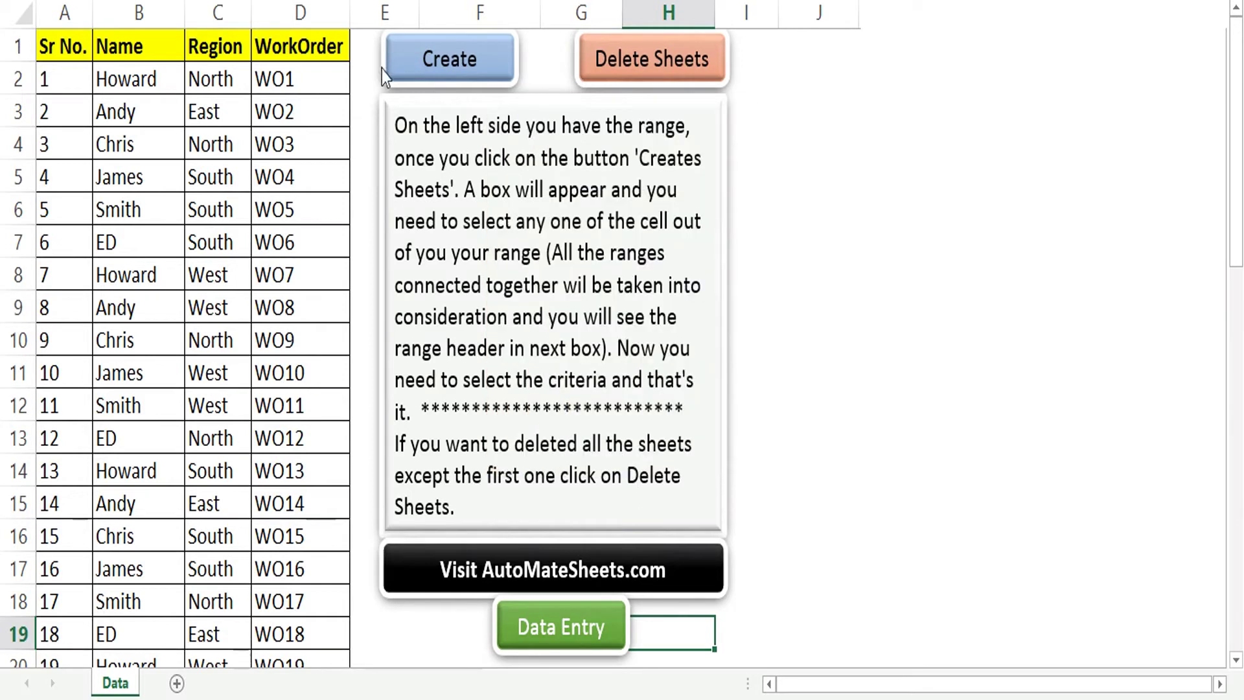
Delete the WorkOrder column D and view the record form without it.
{"action": "left_click", "coordinate": [302, 13]}
{"action": "key", "text": "ctrl+minus"}
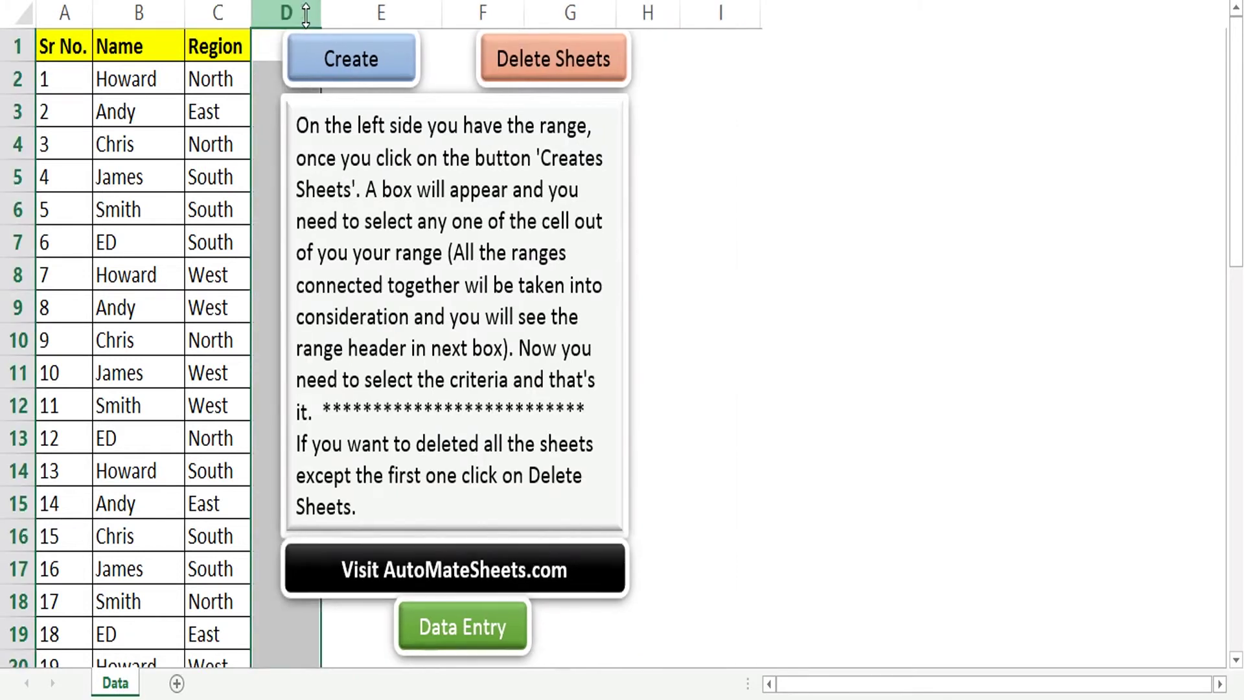
{"action": "left_click", "coordinate": [486, 632]}
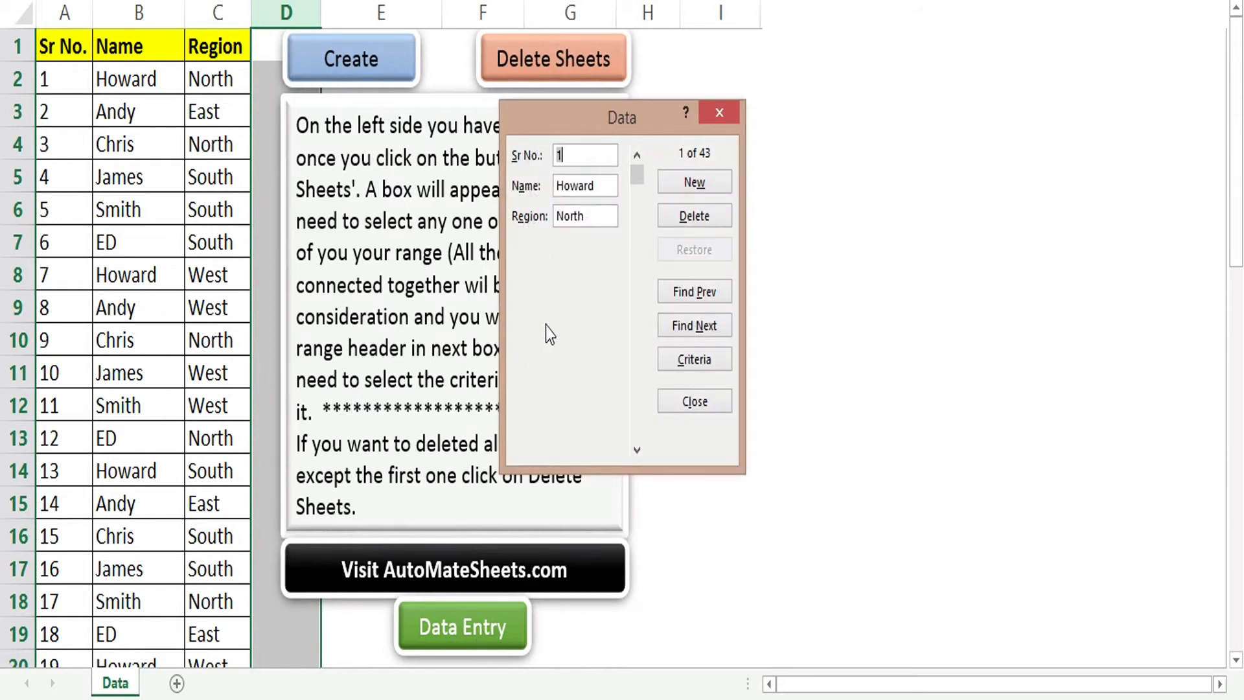
{"action": "key", "text": "Escape"}
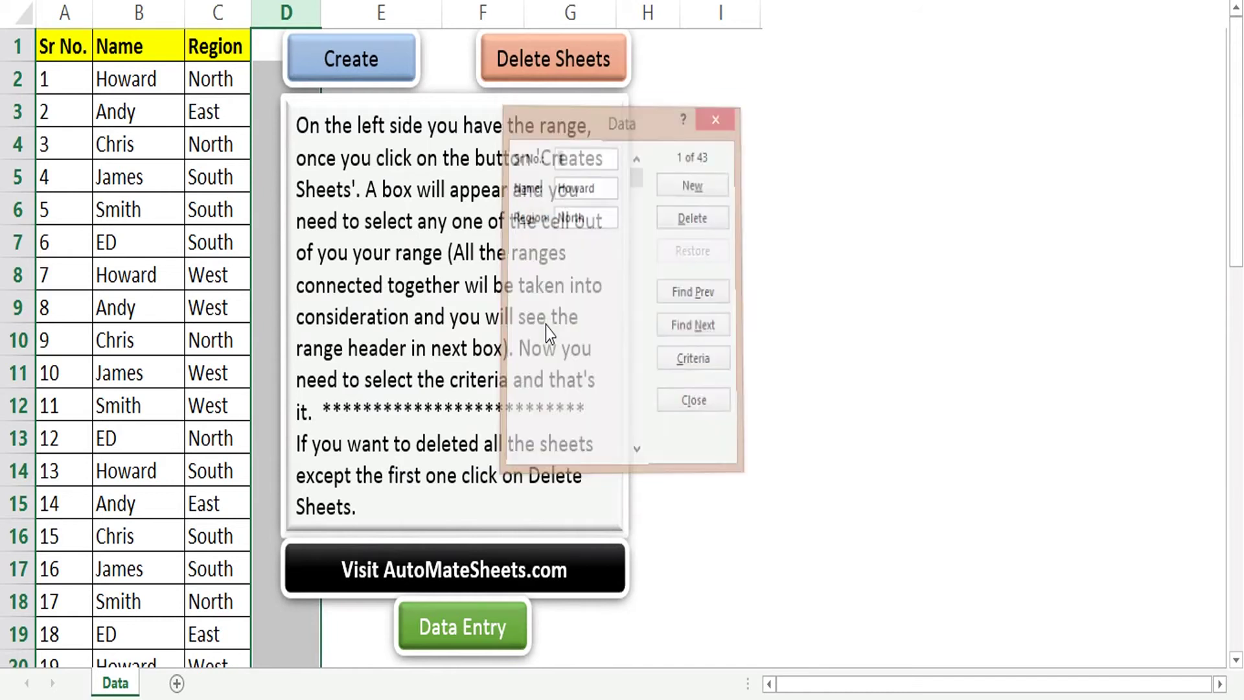
Undo the column deletion and reopen the record form showing the WorkOrder field, then close it.
{"action": "key", "text": "ctrl+z"}
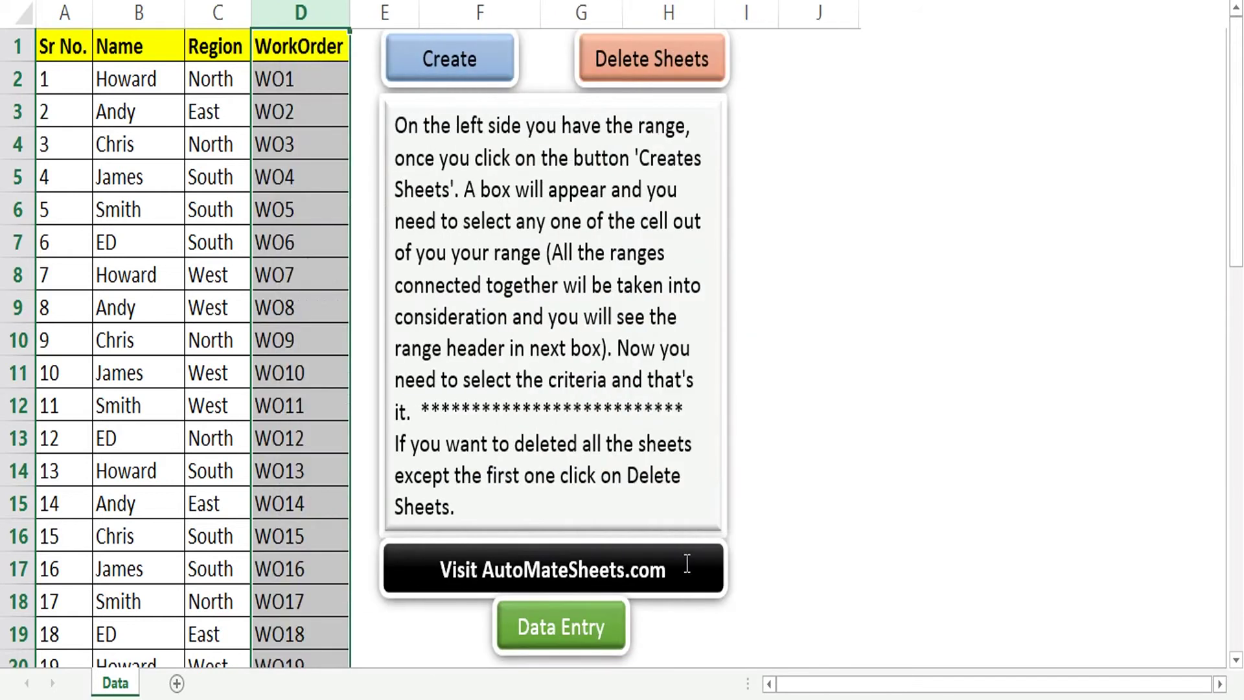
{"action": "left_click", "coordinate": [580, 638]}
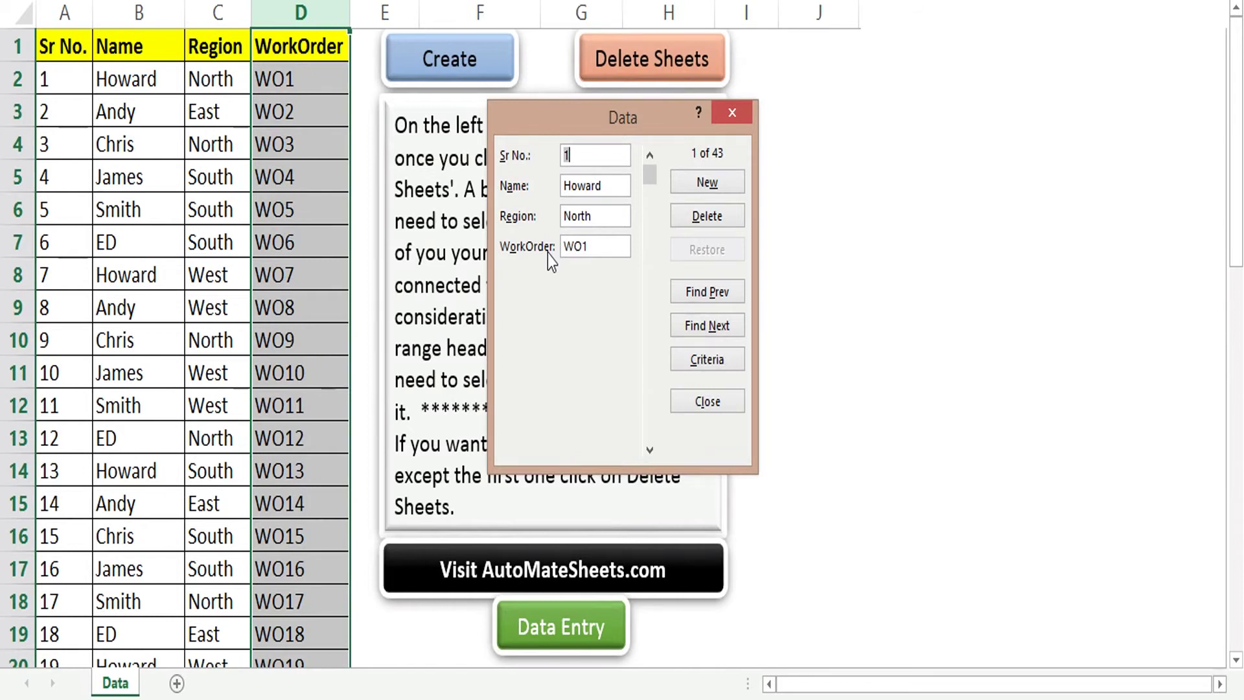
{"action": "key", "text": "Escape"}
{"action": "left_click", "coordinate": [217, 241]}
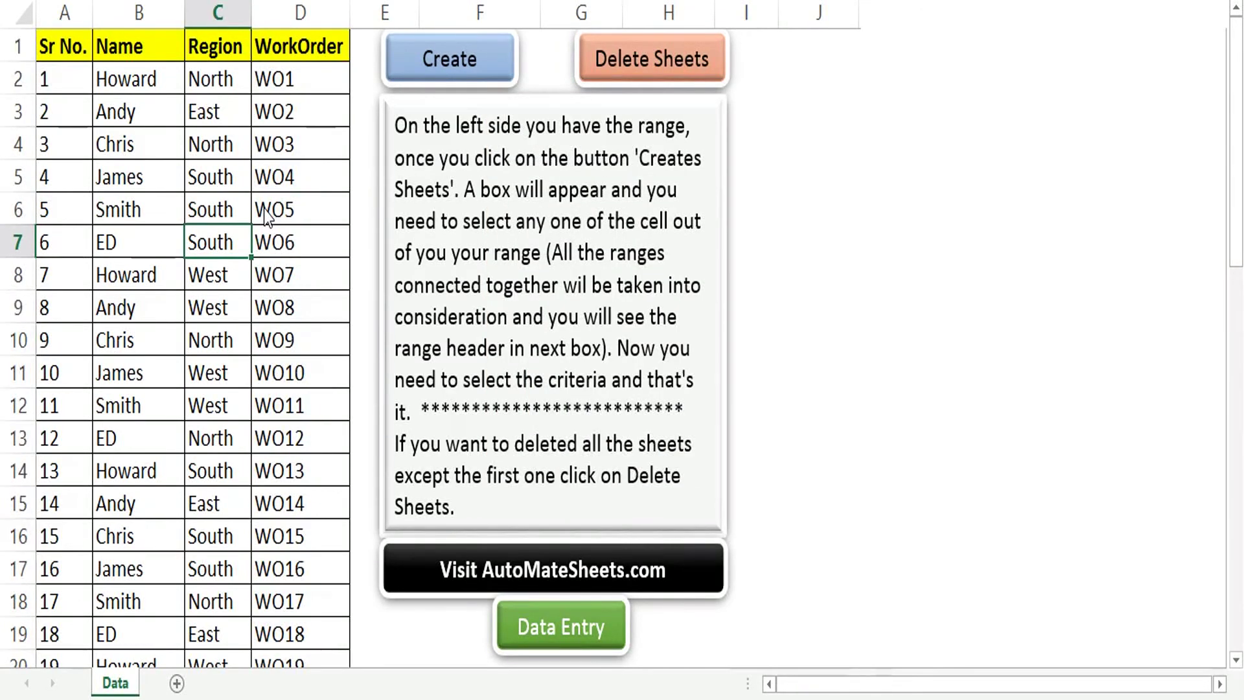
Open the VBA editor, review the variable declarations, and toggle a breakpoint on Set MySht.
{"action": "key", "text": "alt+F11"}
{"action": "scroll", "coordinate": [263, 209], "scroll_direction": "up", "scroll_amount": 4}
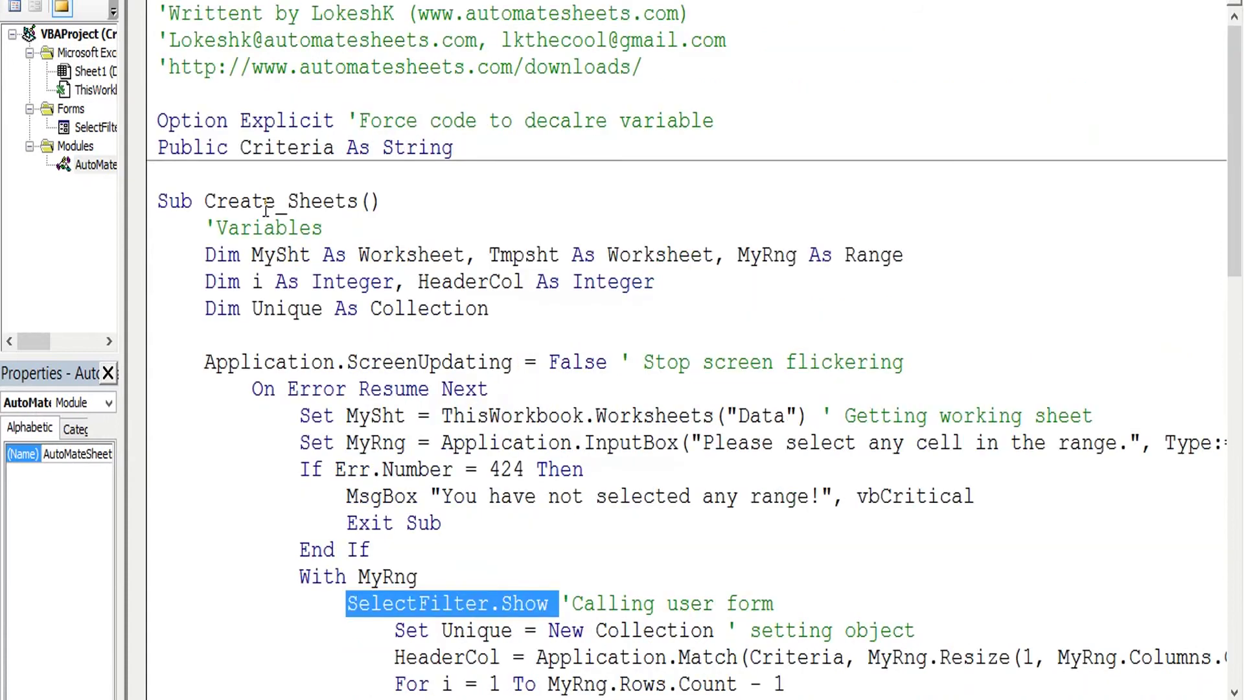
{"action": "left_click_drag", "start_coordinate": [204, 254], "coordinate": [512, 306]}
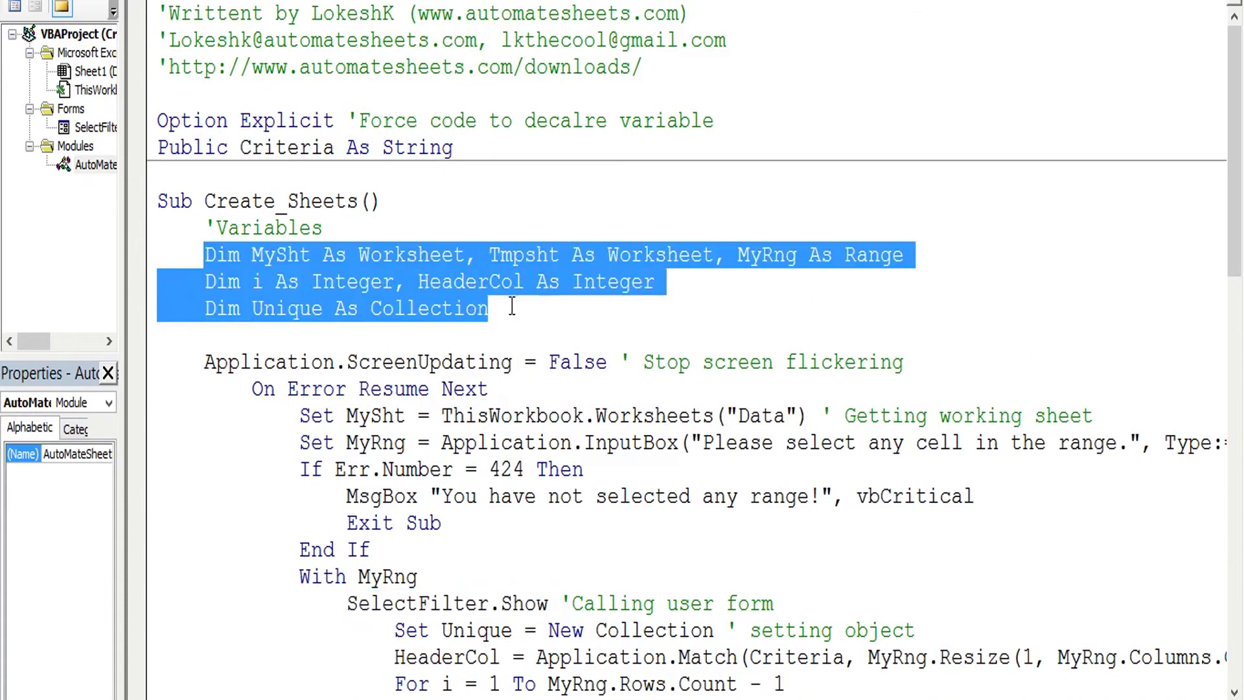
{"action": "scroll", "coordinate": [512, 306], "scroll_direction": "down", "scroll_amount": 2}
{"action": "left_click_drag", "start_coordinate": [299, 254], "coordinate": [405, 282]}
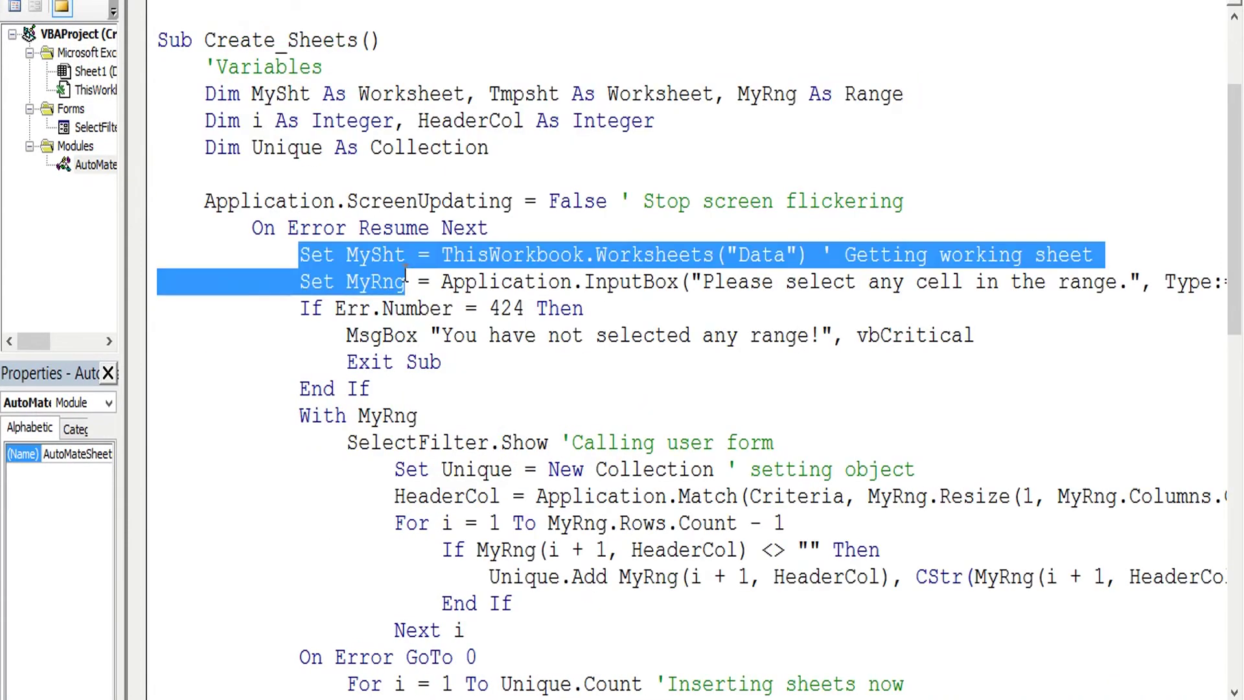
{"action": "left_click", "coordinate": [136, 254]}
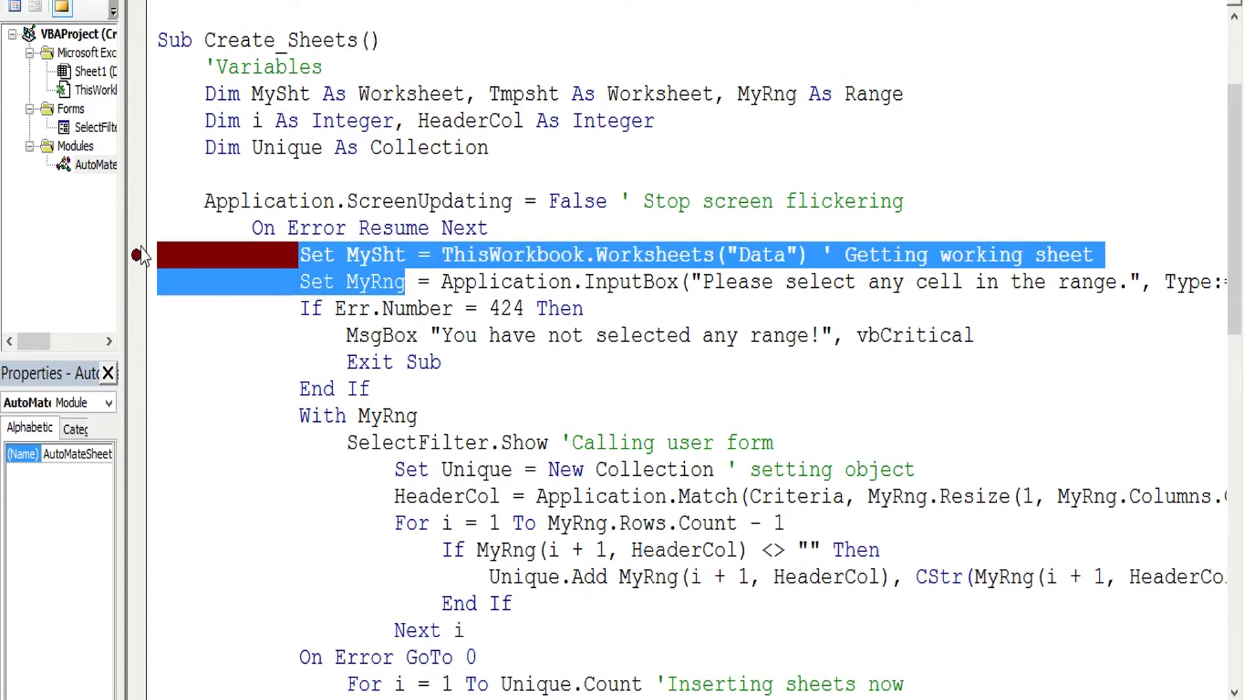
{"action": "left_click", "coordinate": [643, 282]}
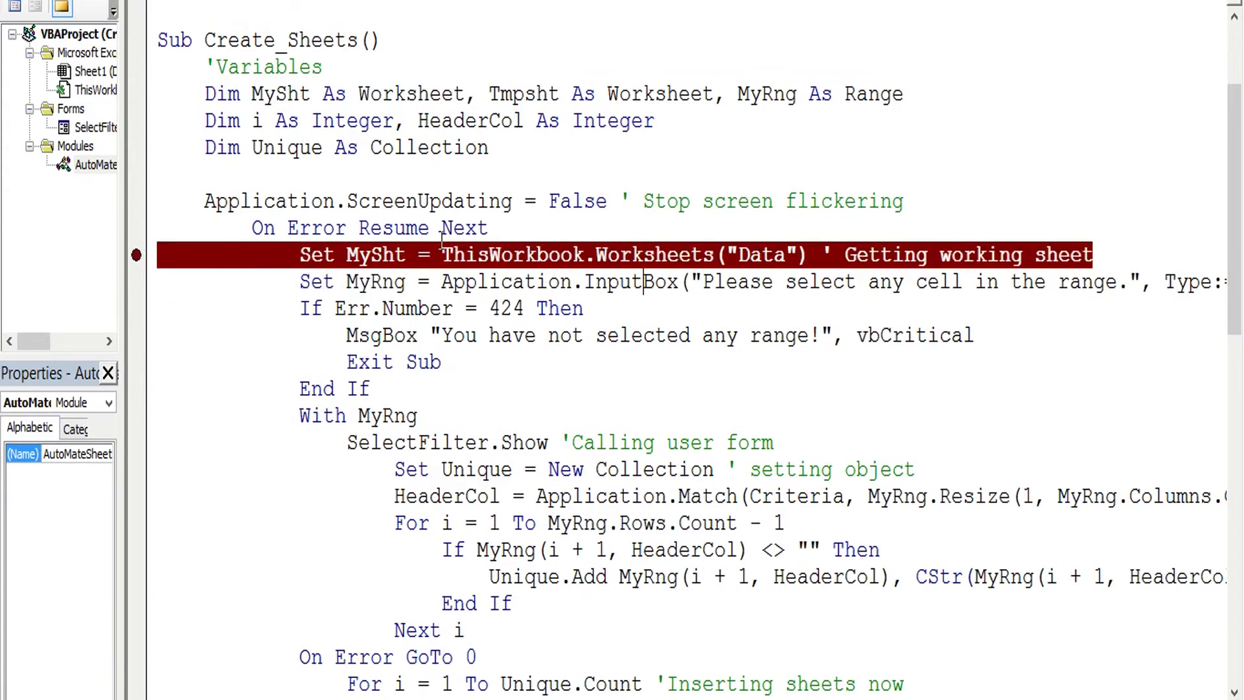
{"action": "left_click", "coordinate": [138, 256]}
Trace the SelectFilter.Show call to the SelectFilter form design and back to AutoMateSheet.
{"action": "left_click_drag", "start_coordinate": [287, 281], "coordinate": [494, 279]}
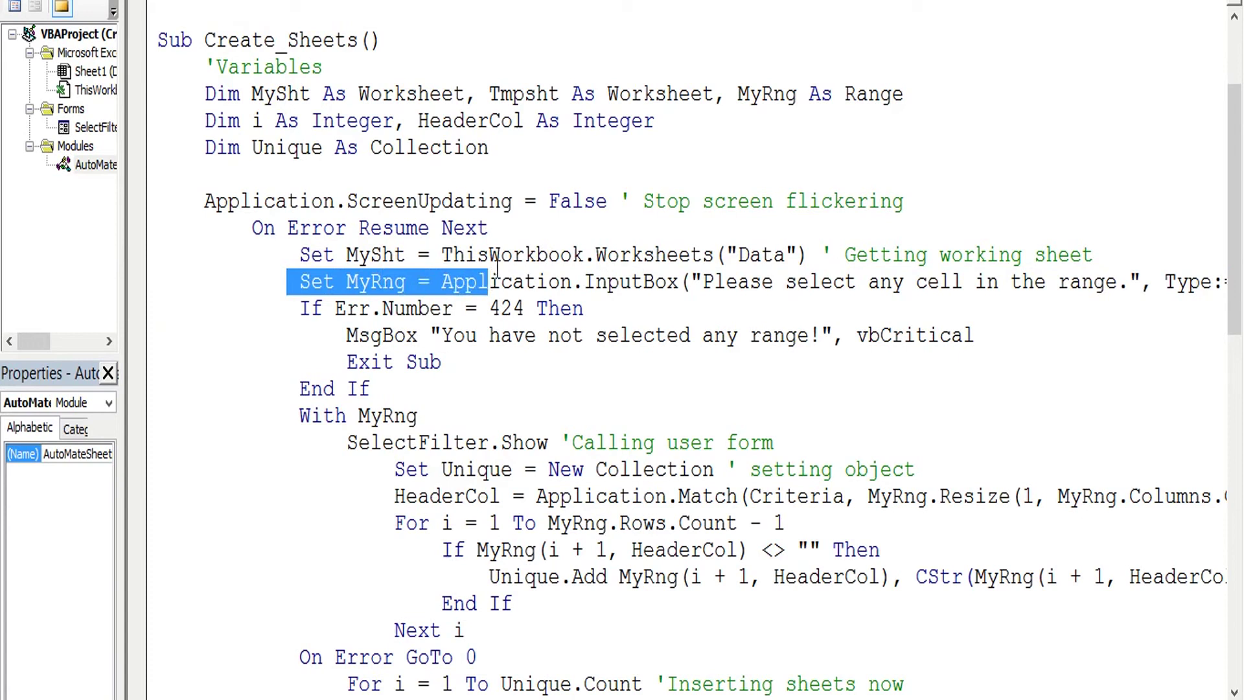
{"action": "scroll", "coordinate": [495, 278], "scroll_direction": "down", "scroll_amount": 1}
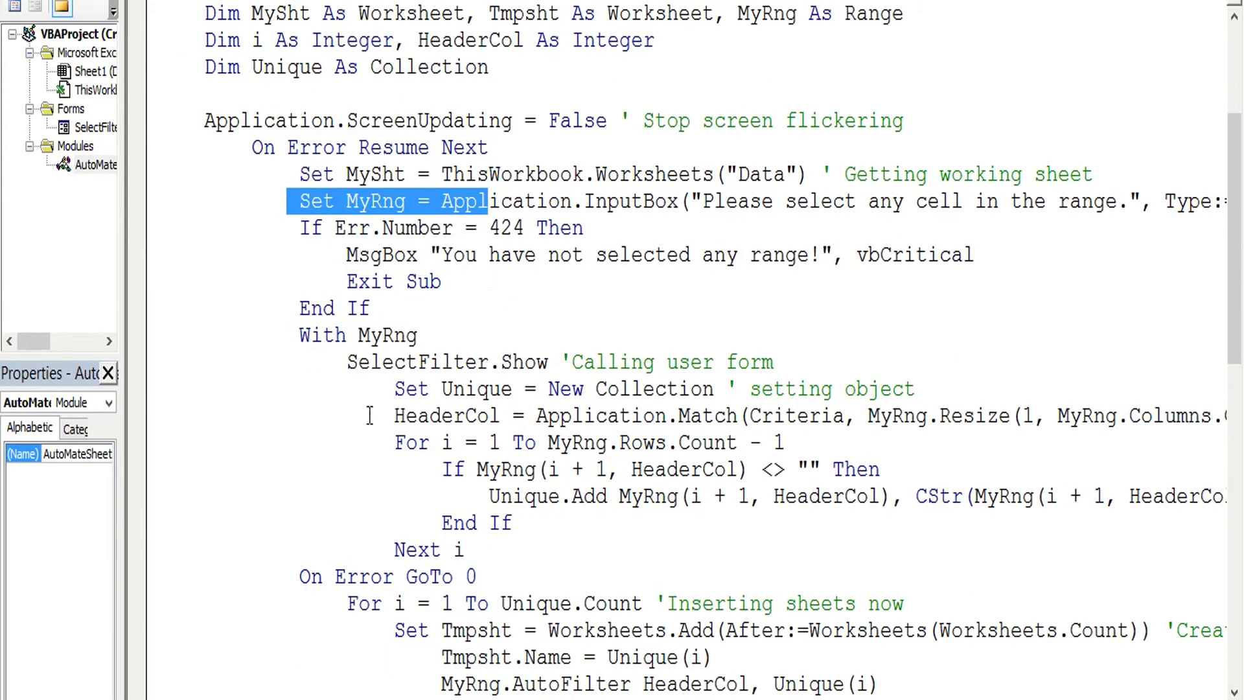
{"action": "left_click_drag", "start_coordinate": [349, 364], "coordinate": [515, 371]}
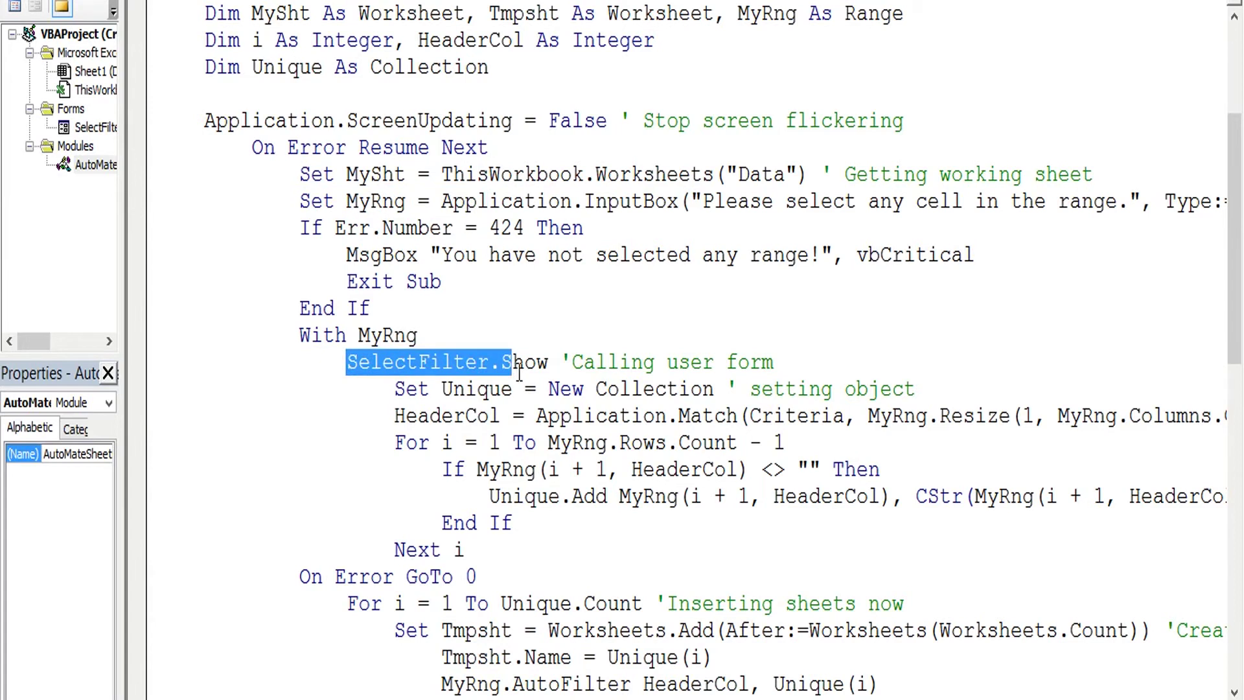
{"action": "left_click", "coordinate": [359, 383]}
{"action": "left_click", "coordinate": [348, 362]}
{"action": "key", "text": "shift+Right"}
{"action": "key", "text": "shift+Right"}
{"action": "key", "text": "shift+Right"}
{"action": "key", "text": "shift+Right"}
{"action": "key", "text": "shift+Right"}
{"action": "key", "text": "shift+Right"}
{"action": "key", "text": "shift+Right"}
{"action": "key", "text": "shift+Right"}
{"action": "key", "text": "shift+Right"}
{"action": "key", "text": "shift+Right"}
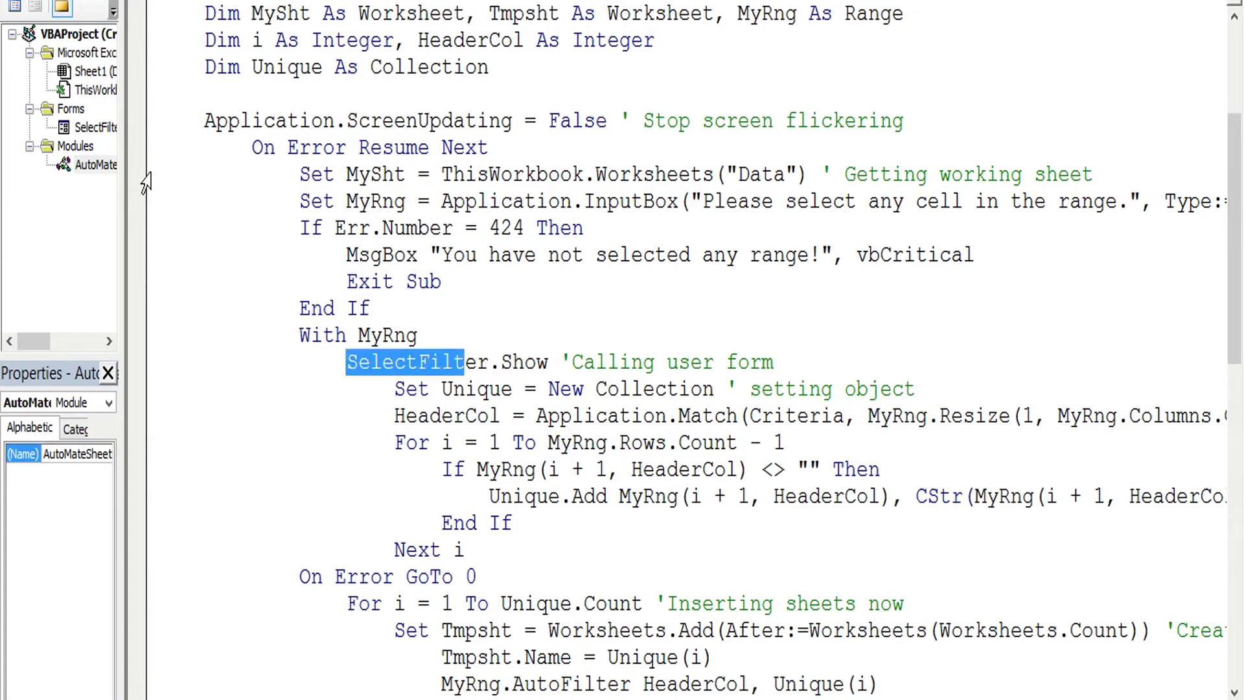
{"action": "double_click", "coordinate": [104, 129]}
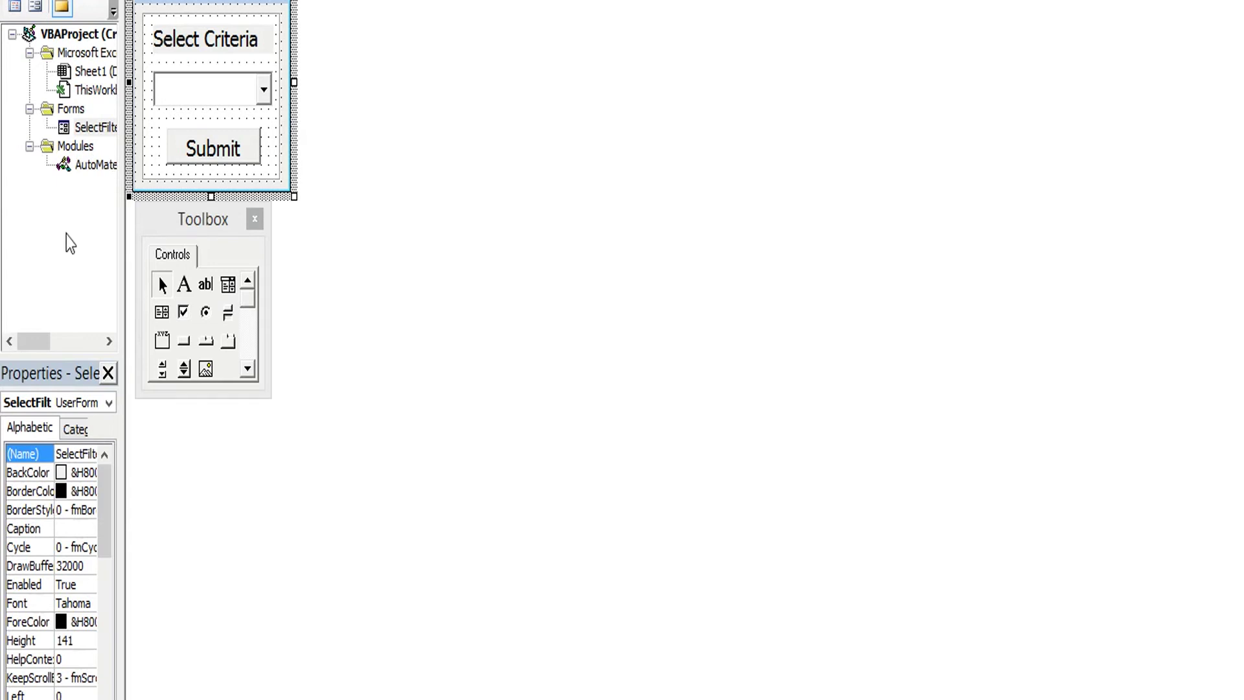
{"action": "double_click", "coordinate": [83, 166]}
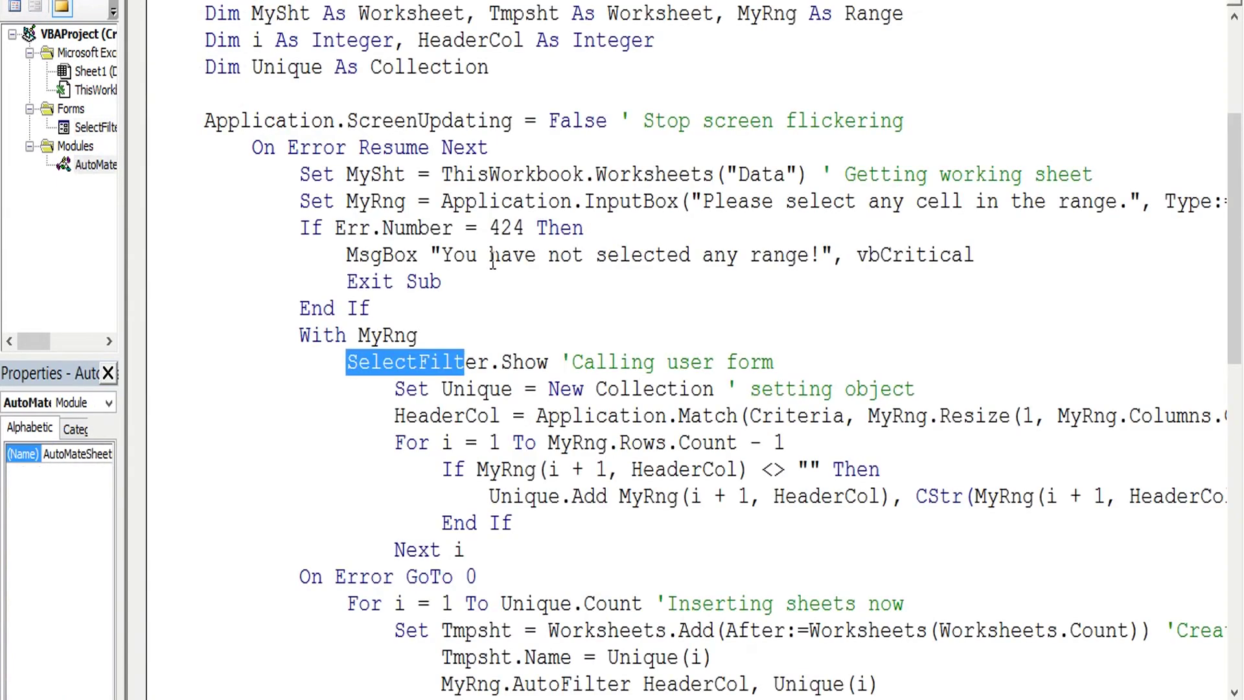
{"action": "left_click", "coordinate": [483, 445]}
Review the unique-values loop and toggle breakpoints on the sheet-adding and visible-cells copy lines.
{"action": "scroll", "coordinate": [482, 451], "scroll_direction": "down", "scroll_amount": 2}
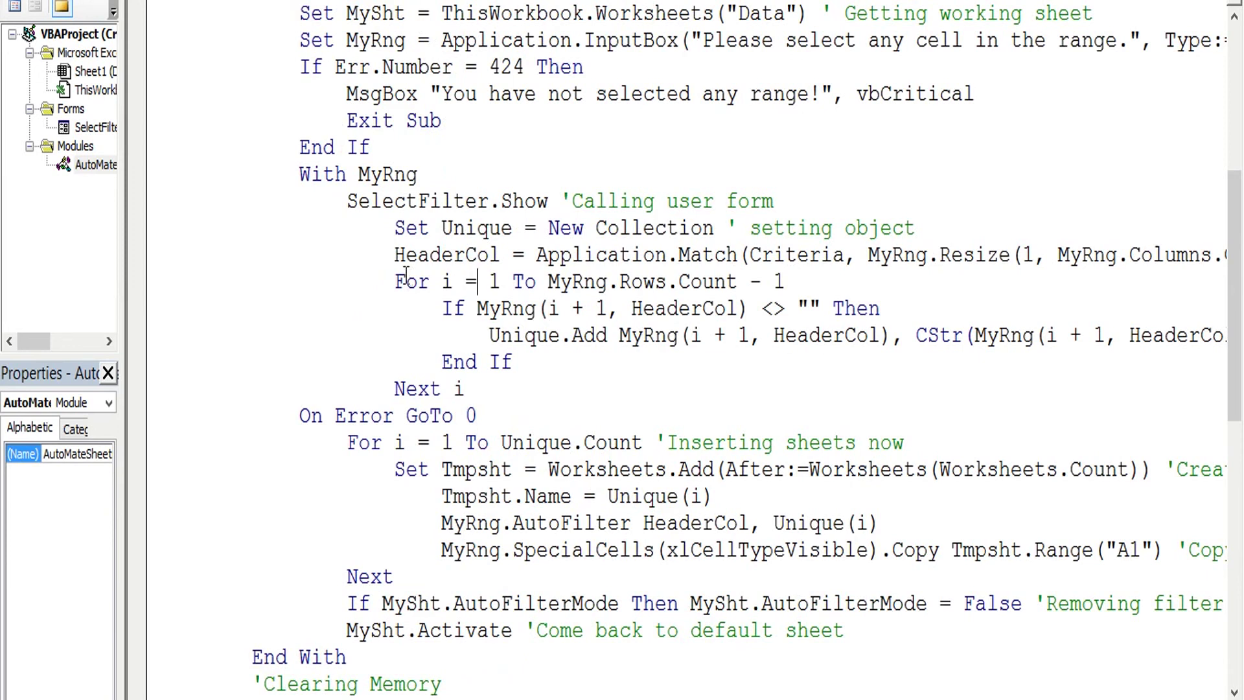
{"action": "left_click_drag", "start_coordinate": [388, 263], "coordinate": [561, 374]}
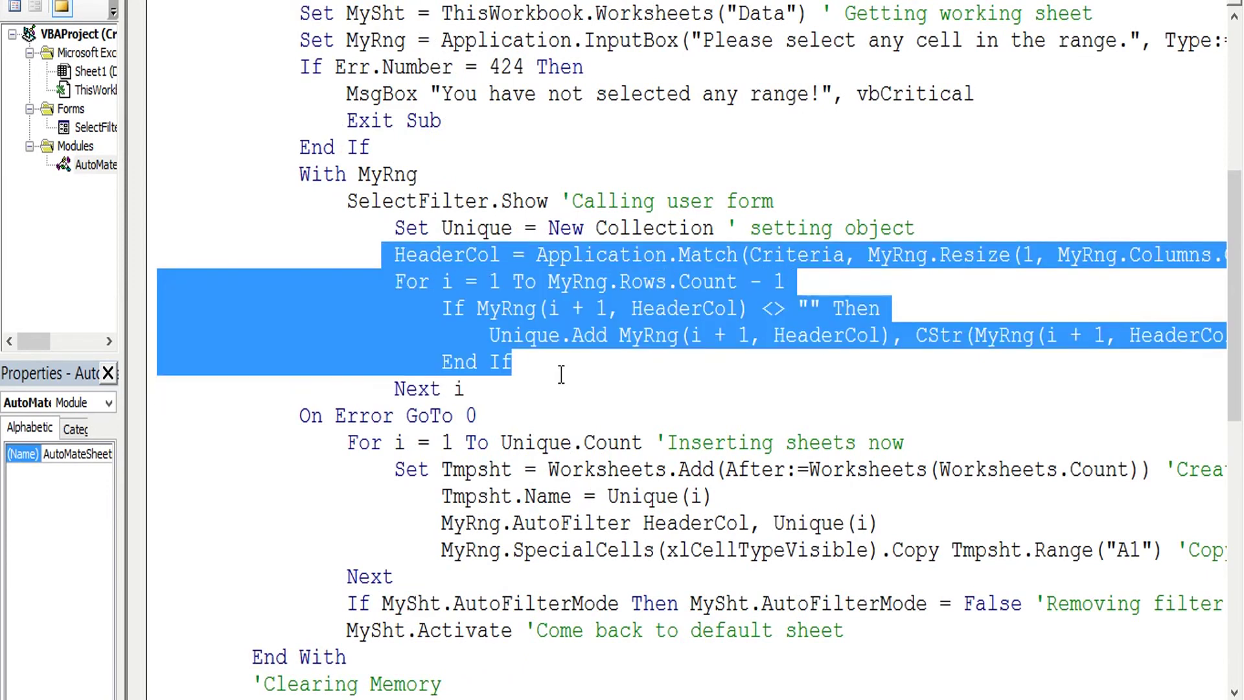
{"action": "scroll", "coordinate": [559, 372], "scroll_direction": "down", "scroll_amount": 1}
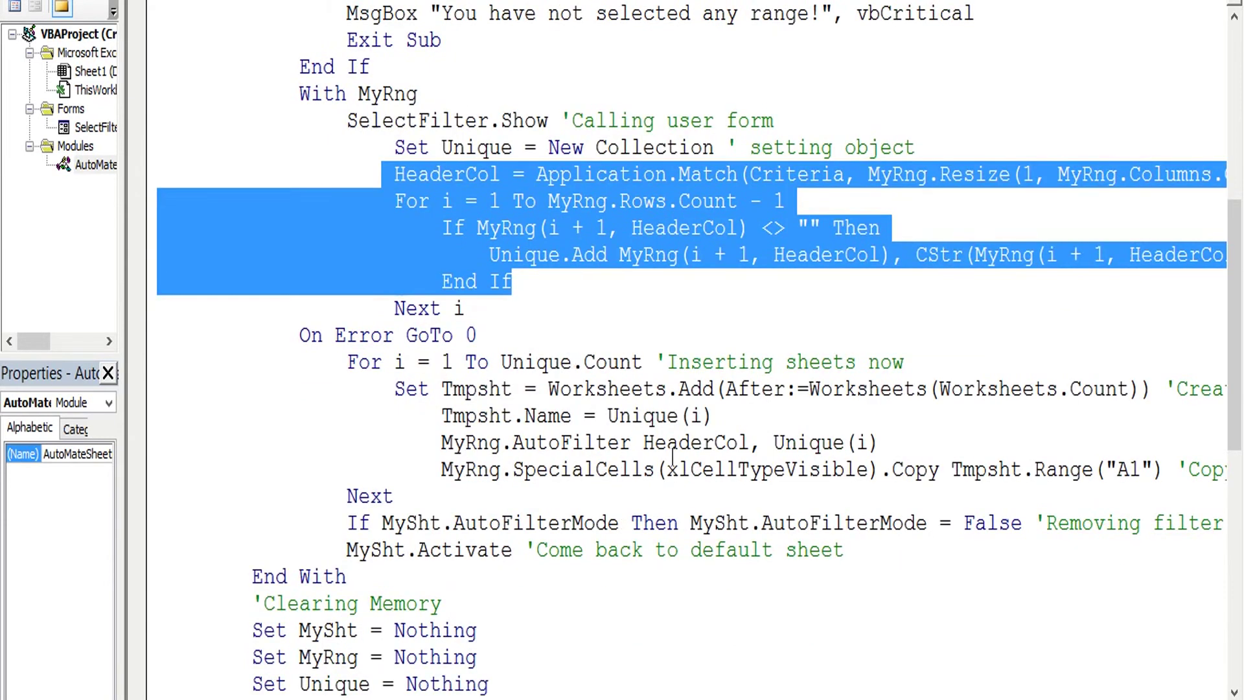
{"action": "left_click", "coordinate": [138, 390]}
{"action": "scroll", "coordinate": [289, 381], "scroll_direction": "down", "scroll_amount": 1}
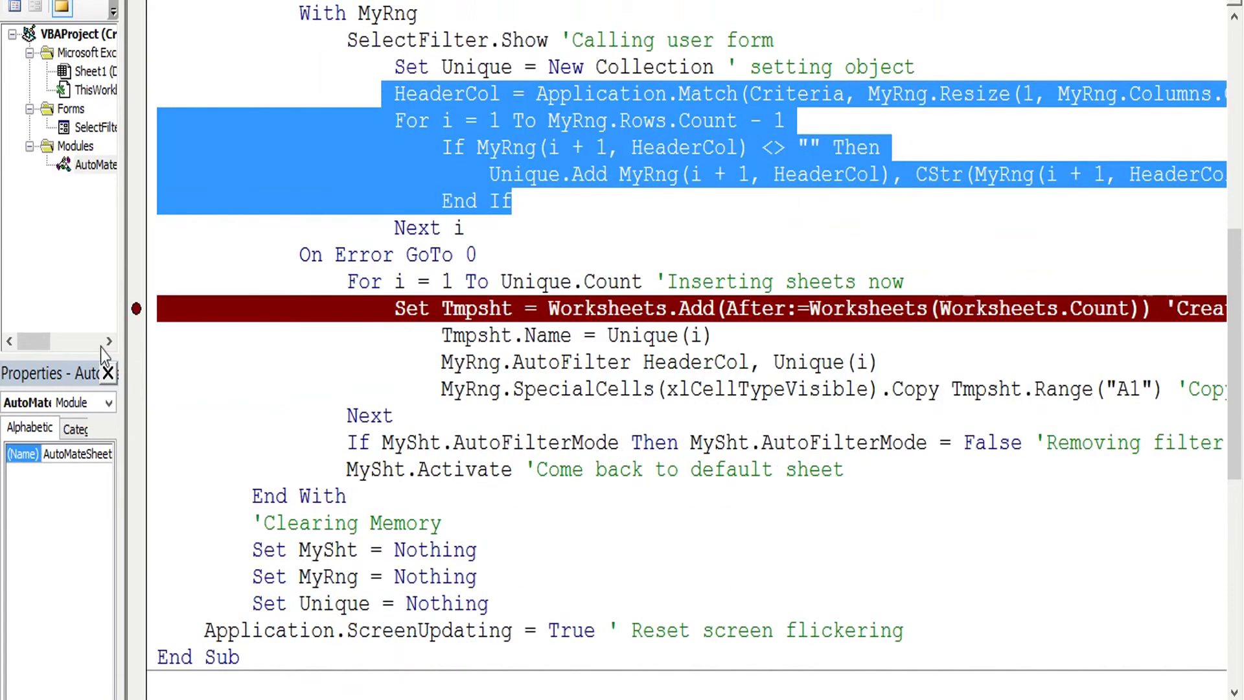
{"action": "left_click", "coordinate": [137, 310]}
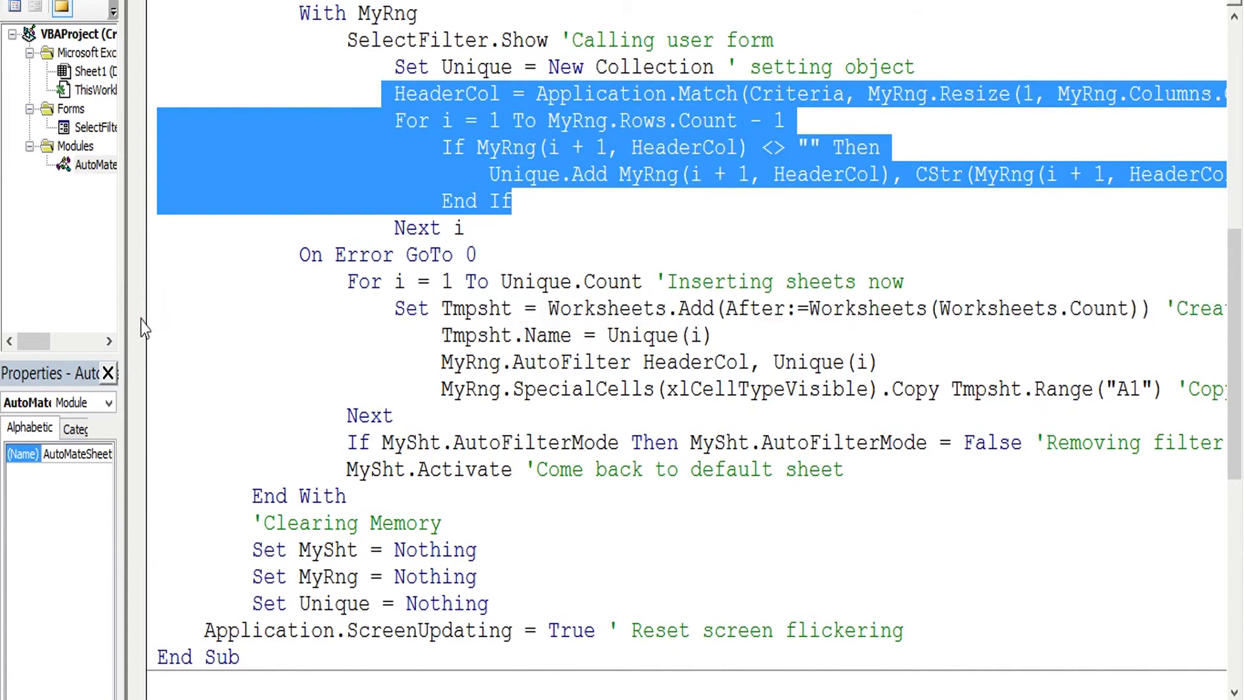
{"action": "left_click", "coordinate": [144, 388]}
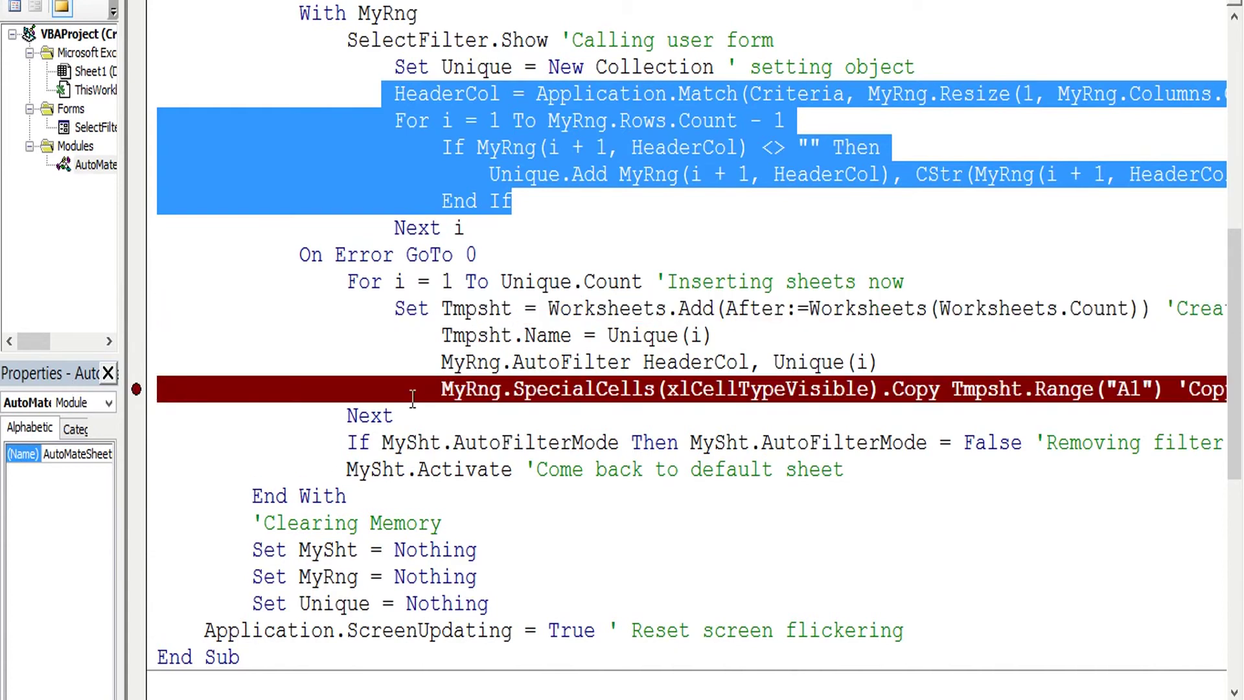
{"action": "left_click", "coordinate": [133, 389]}
Set a breakpoint on the Set MySht = Nothing line and scroll through the remaining code.
{"action": "scroll", "coordinate": [183, 410], "scroll_direction": "down", "scroll_amount": 2}
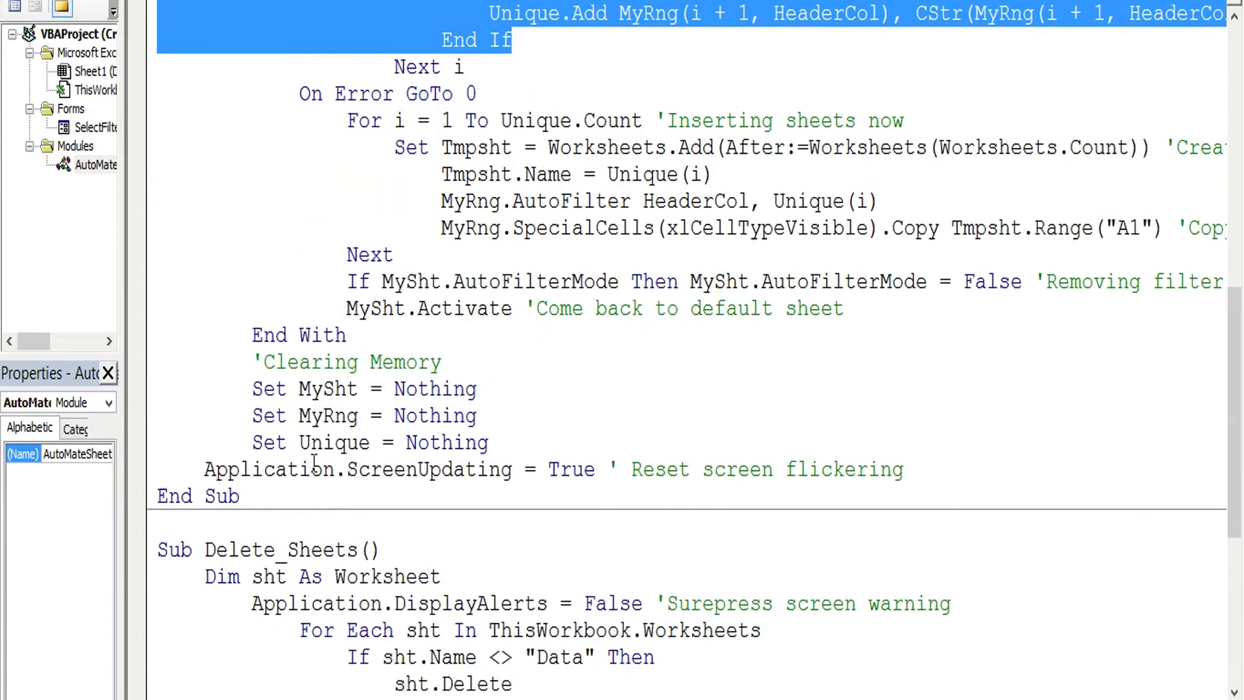
{"action": "left_click", "coordinate": [136, 389]}
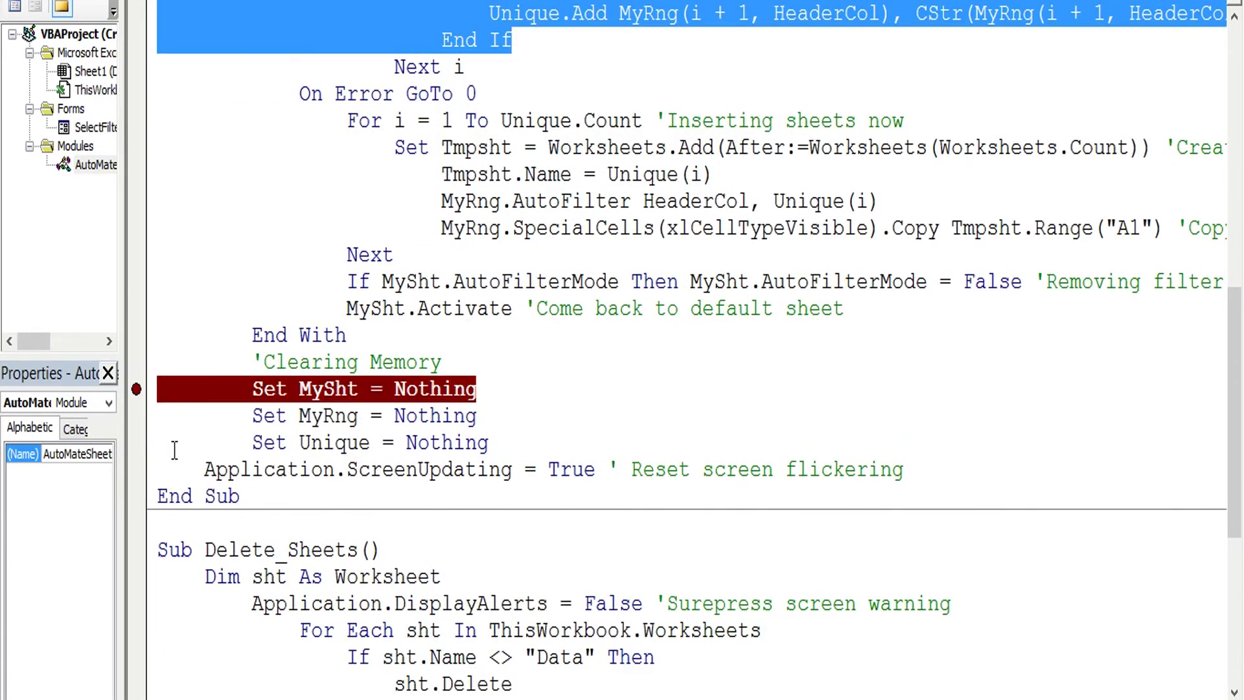
{"action": "scroll", "coordinate": [270, 445], "scroll_direction": "down", "scroll_amount": 2}
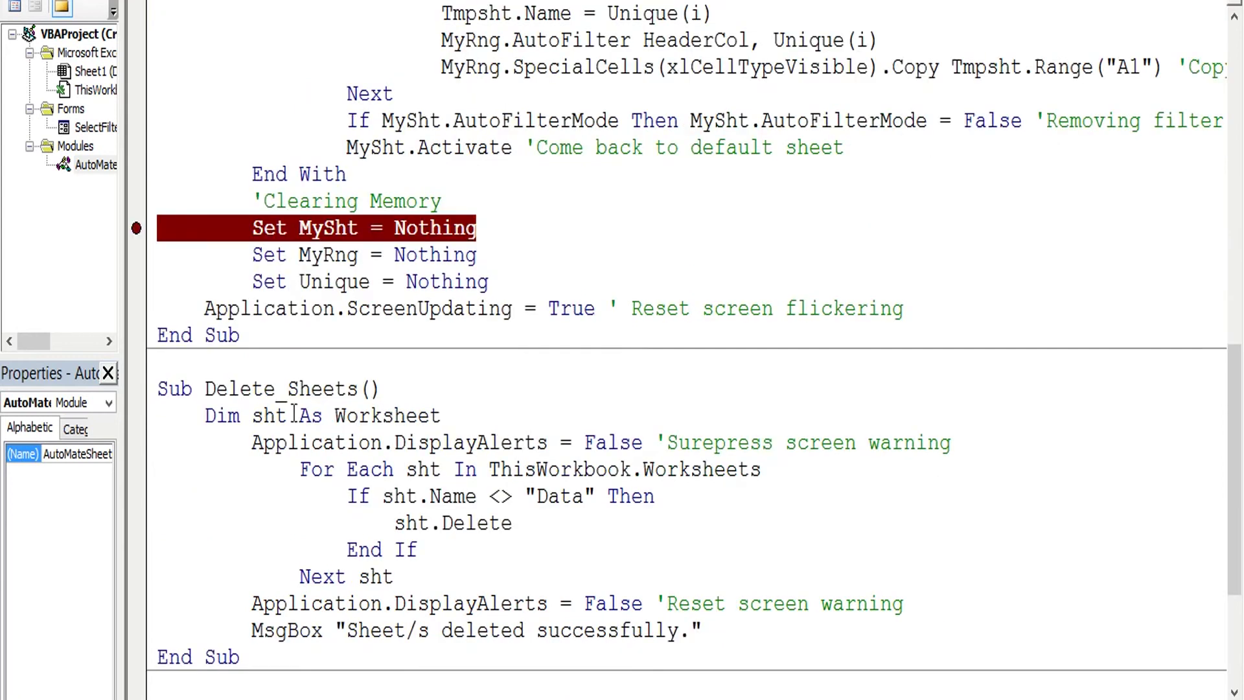
{"action": "left_click_drag", "start_coordinate": [289, 414], "coordinate": [565, 422]}
{"action": "scroll", "coordinate": [389, 459], "scroll_direction": "down", "scroll_amount": 2}
{"action": "scroll", "coordinate": [389, 459], "scroll_direction": "down", "scroll_amount": 1}
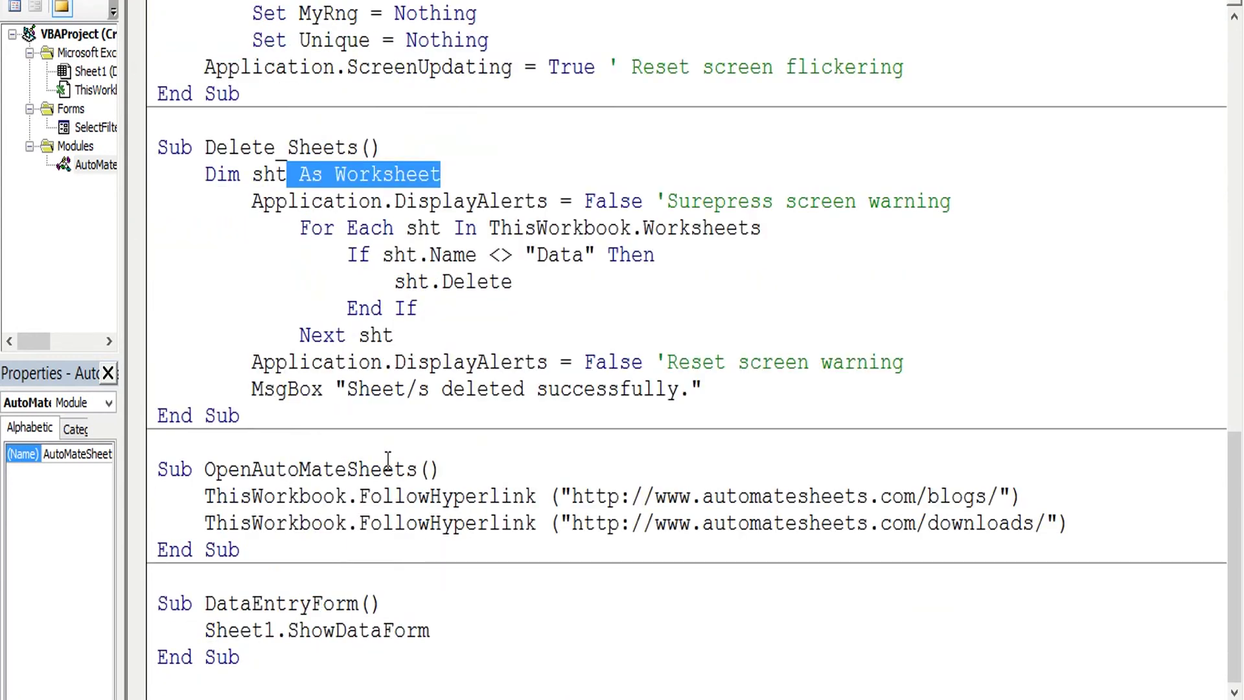
{"action": "left_click_drag", "start_coordinate": [235, 630], "coordinate": [409, 610]}
{"action": "scroll", "coordinate": [403, 597], "scroll_direction": "up", "scroll_amount": 6}
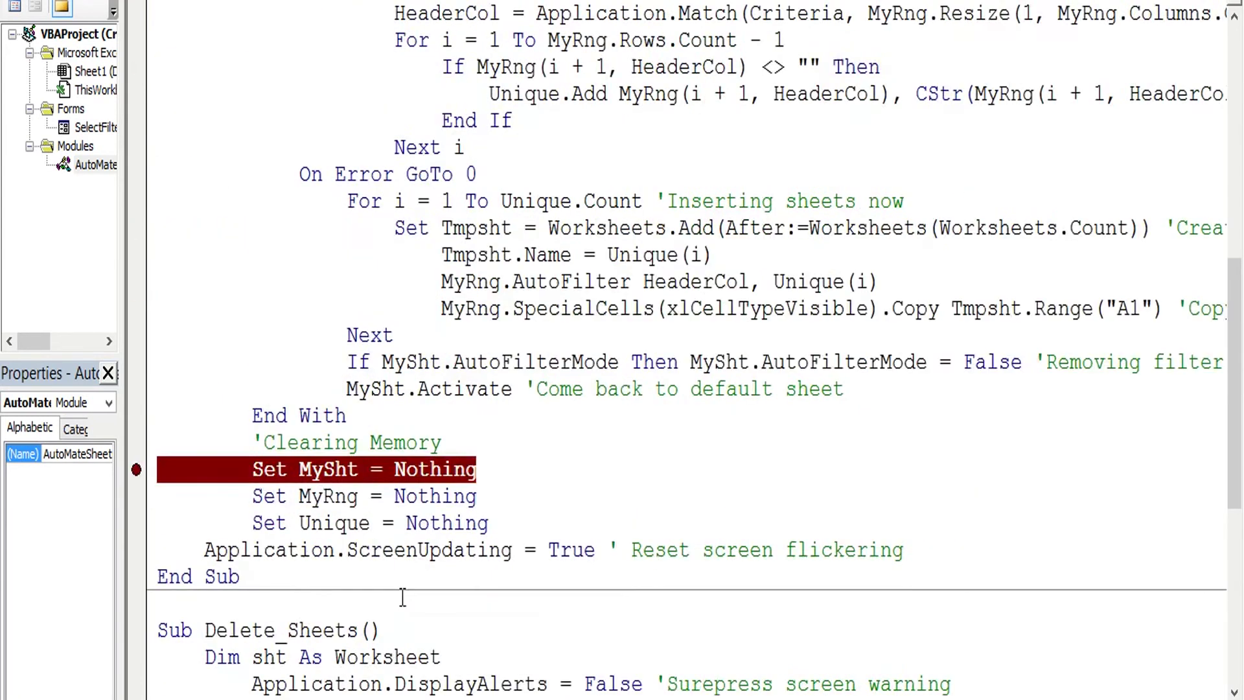
{"action": "scroll", "coordinate": [402, 597], "scroll_direction": "up", "scroll_amount": 8}
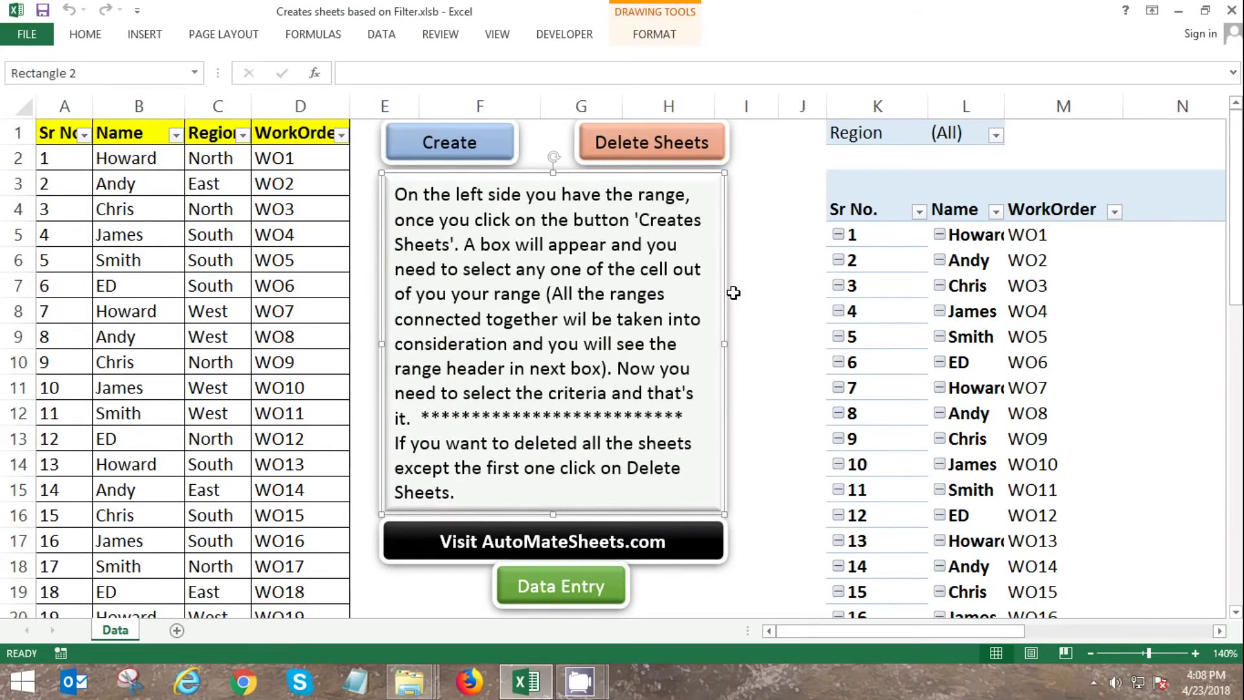
Select the pivot table and check its source range Data!$A$1:$D$44 without changing it.
{"action": "left_click", "coordinate": [764, 254]}
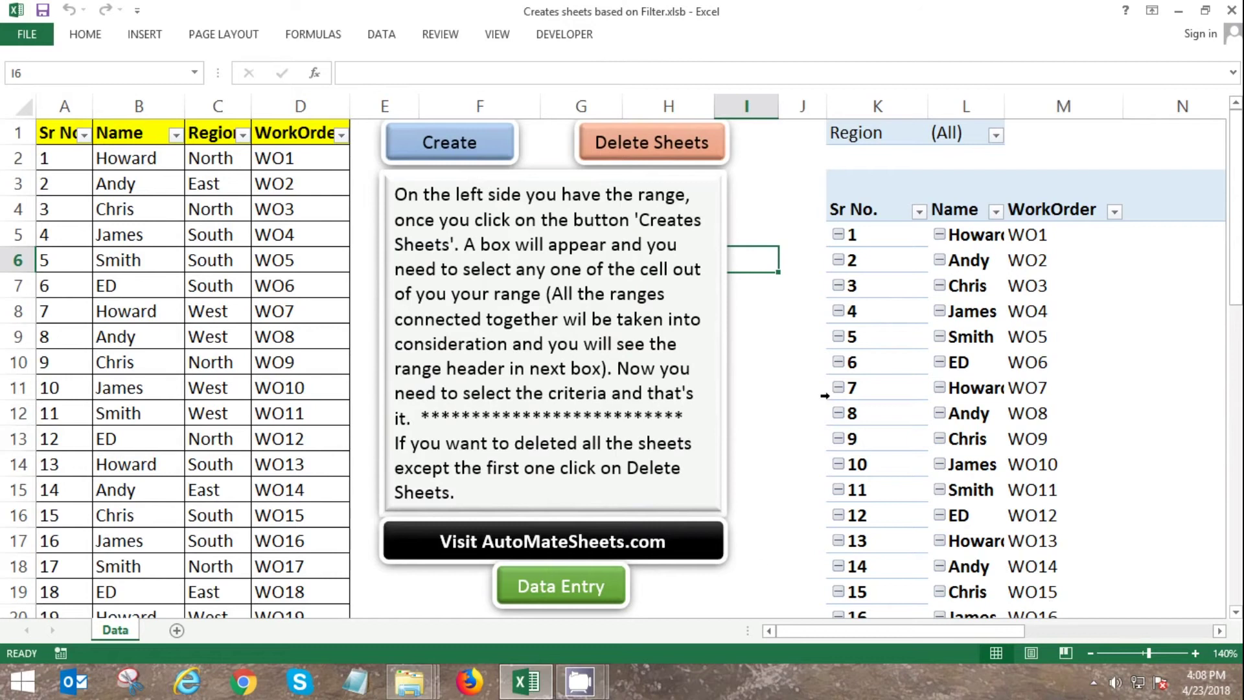
{"action": "left_click", "coordinate": [909, 296]}
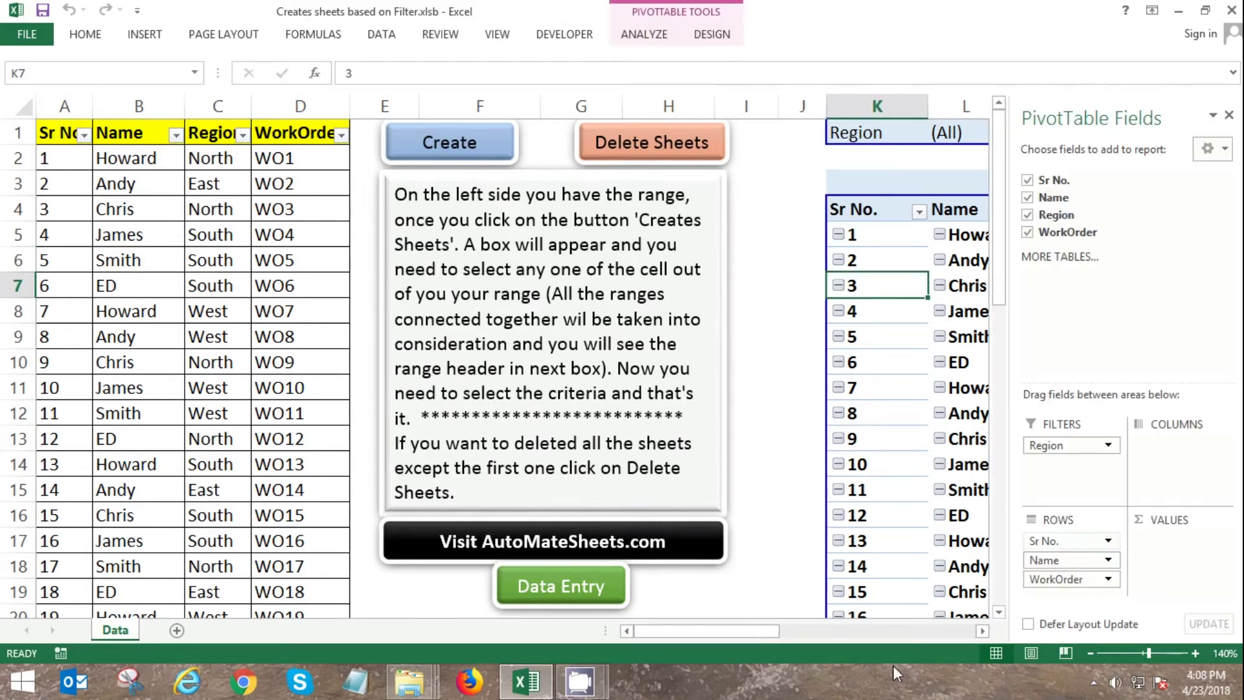
{"action": "left_click", "coordinate": [648, 36]}
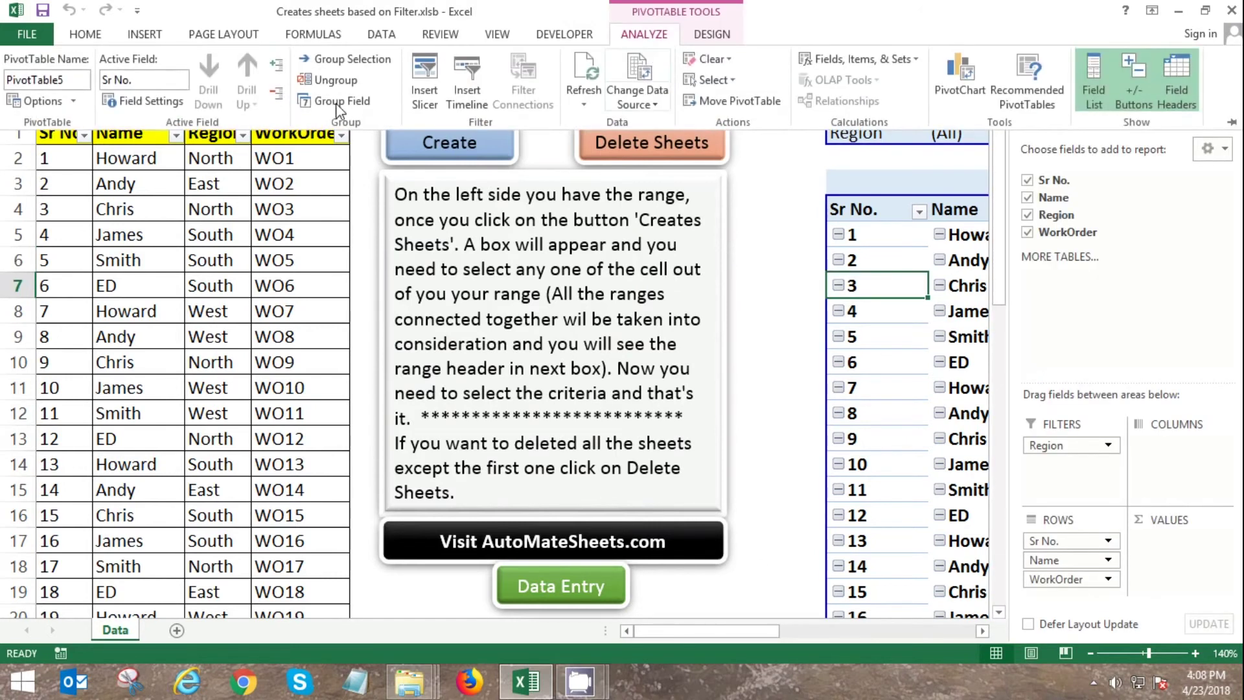
{"action": "left_click", "coordinate": [651, 83]}
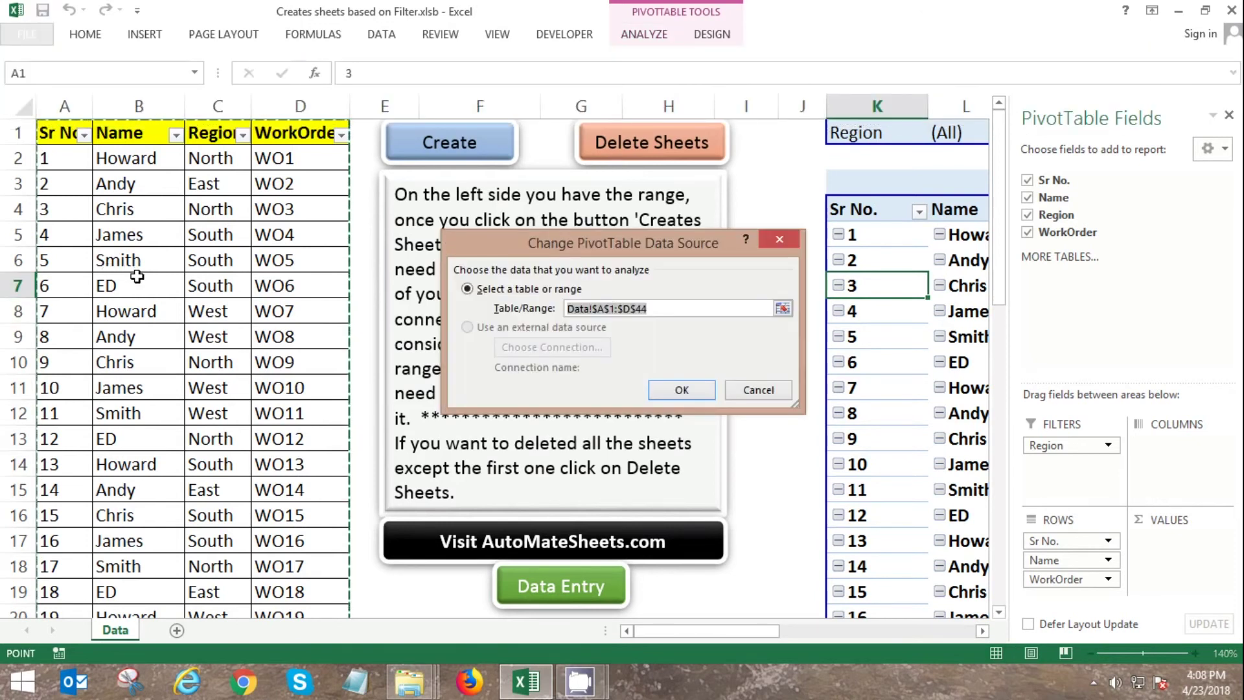
{"action": "key", "text": "Escape"}
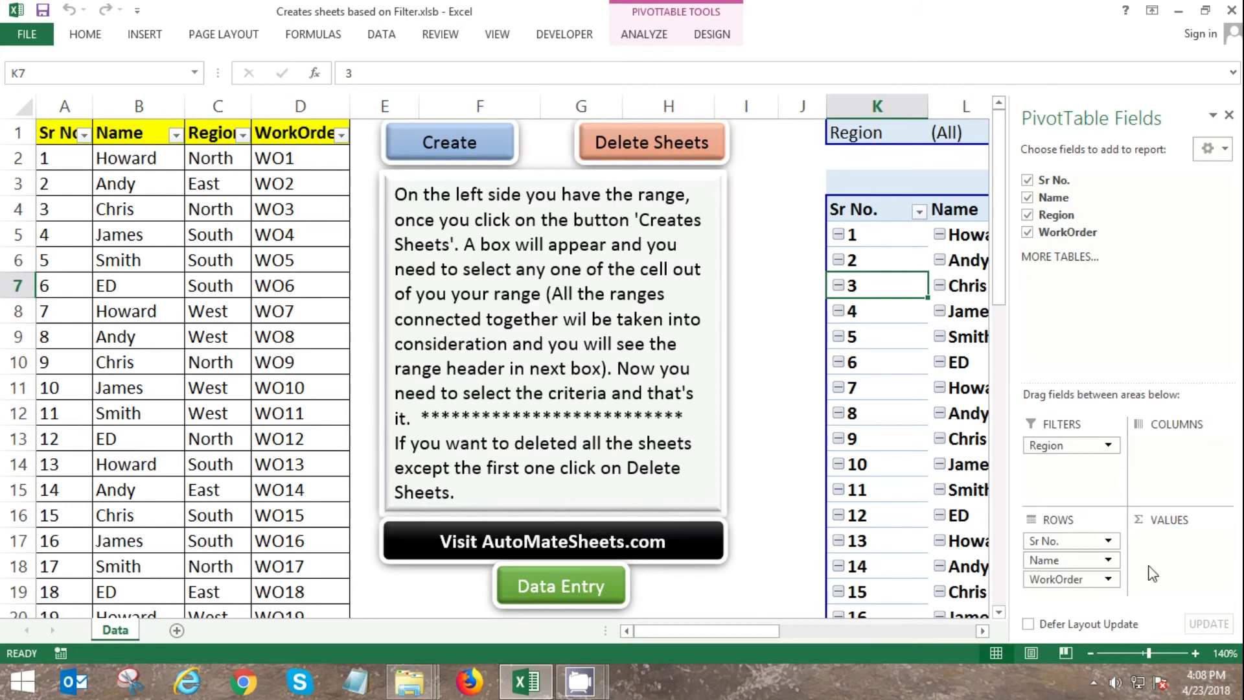
{"action": "left_click", "coordinate": [644, 36]}
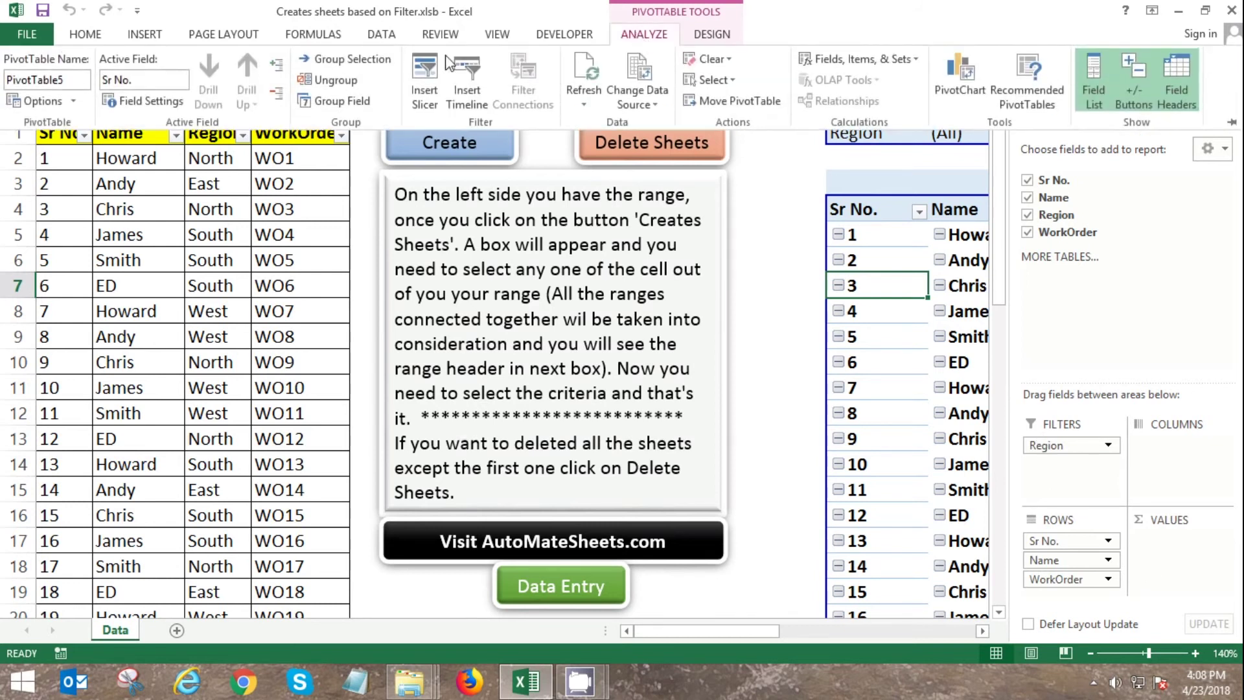
Use Show Report Filter Pages on Region to create East, West, North and South sheets.
{"action": "left_click", "coordinate": [57, 101]}
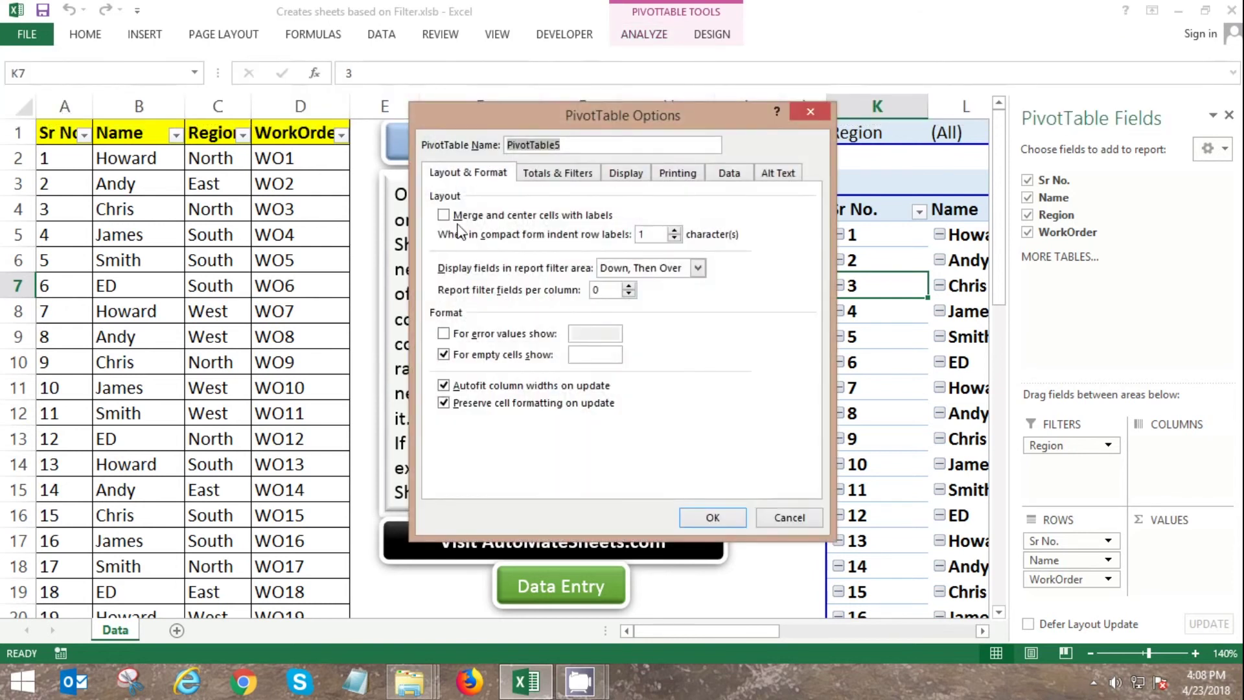
{"action": "key", "text": "Escape"}
{"action": "left_click", "coordinate": [667, 37]}
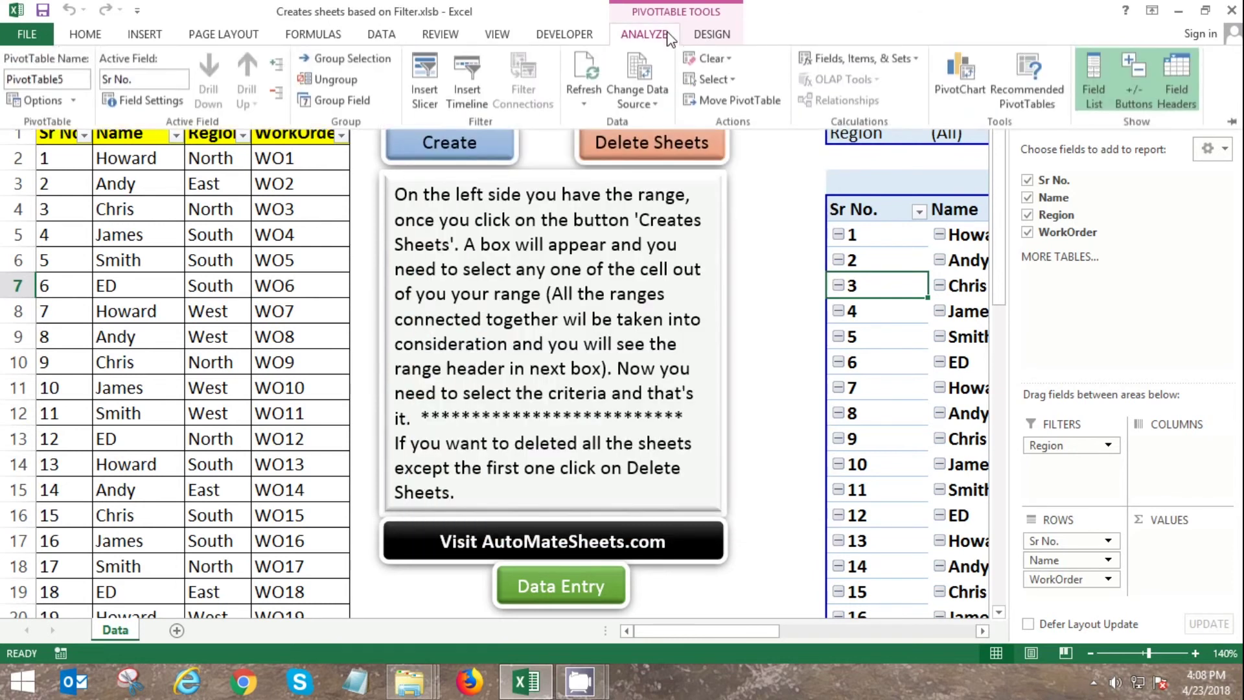
{"action": "left_click", "coordinate": [75, 102]}
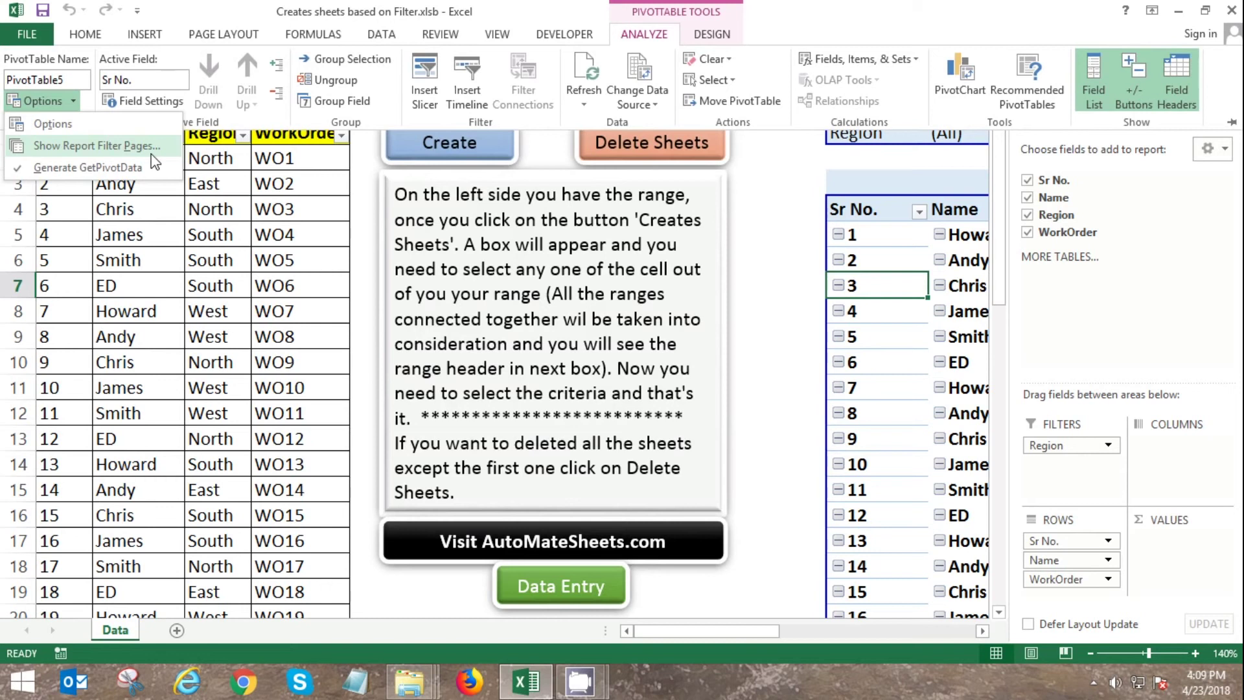
{"action": "left_click", "coordinate": [97, 146]}
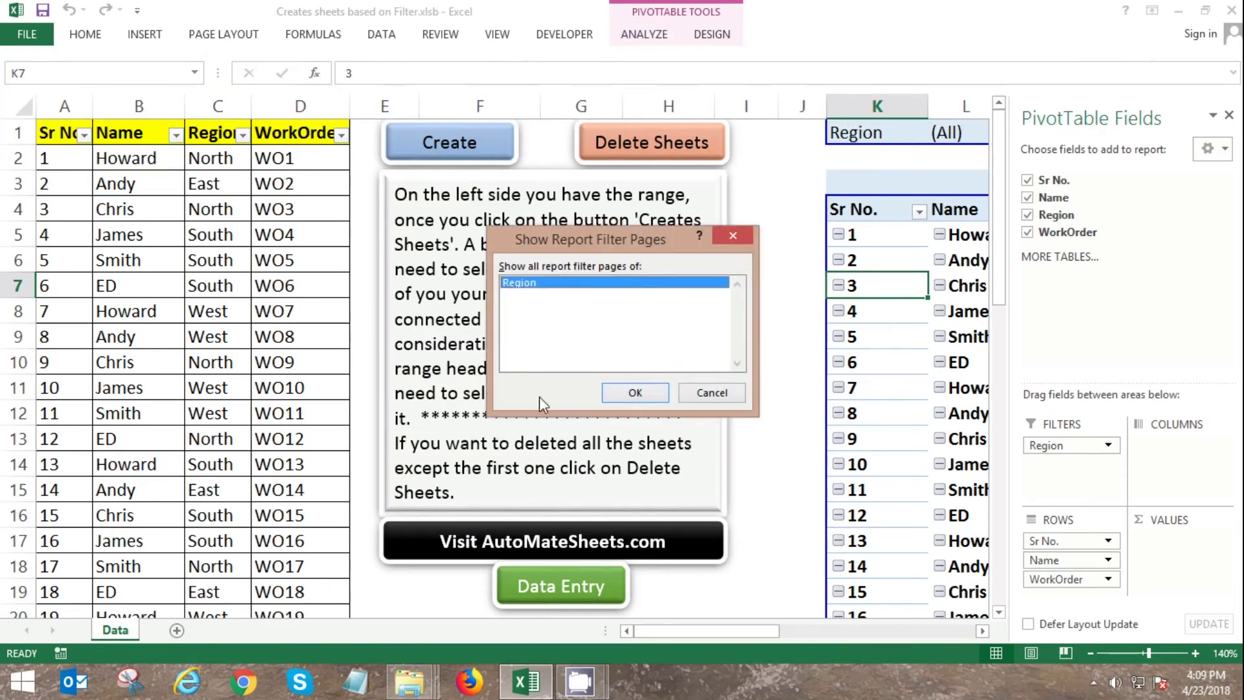
{"action": "left_click", "coordinate": [638, 393]}
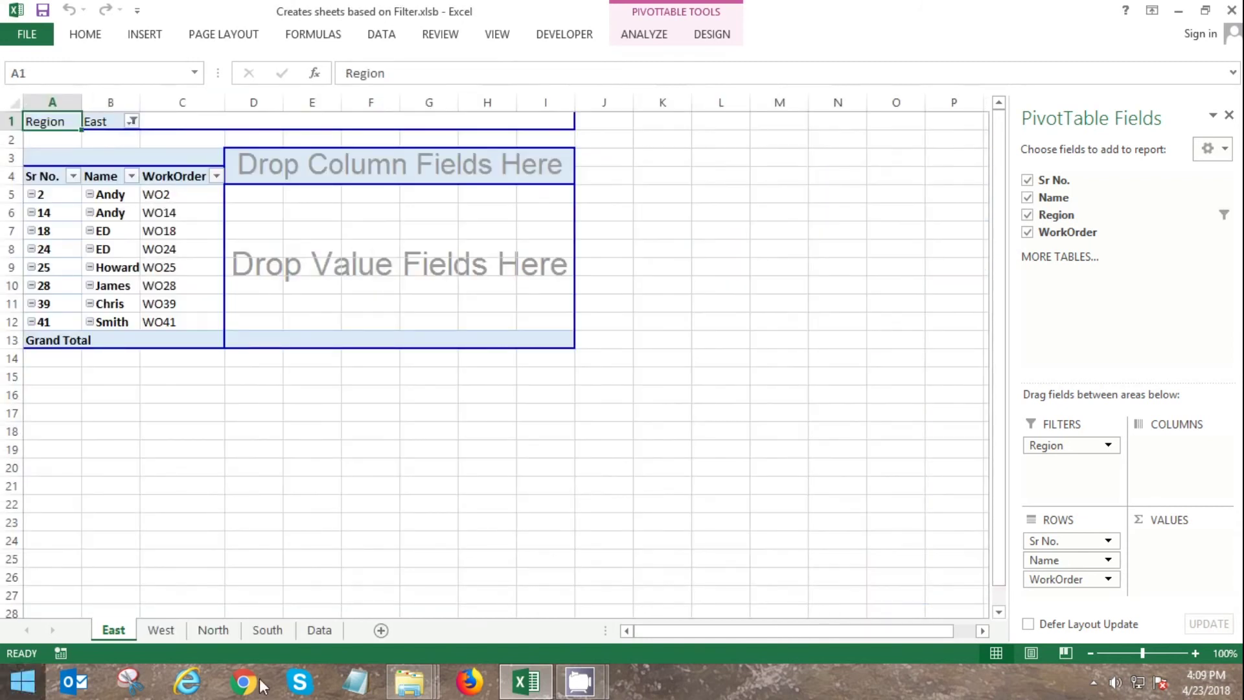
Look through the new West, North, South and East region sheets.
{"action": "left_click", "coordinate": [163, 630]}
{"action": "left_click", "coordinate": [217, 631]}
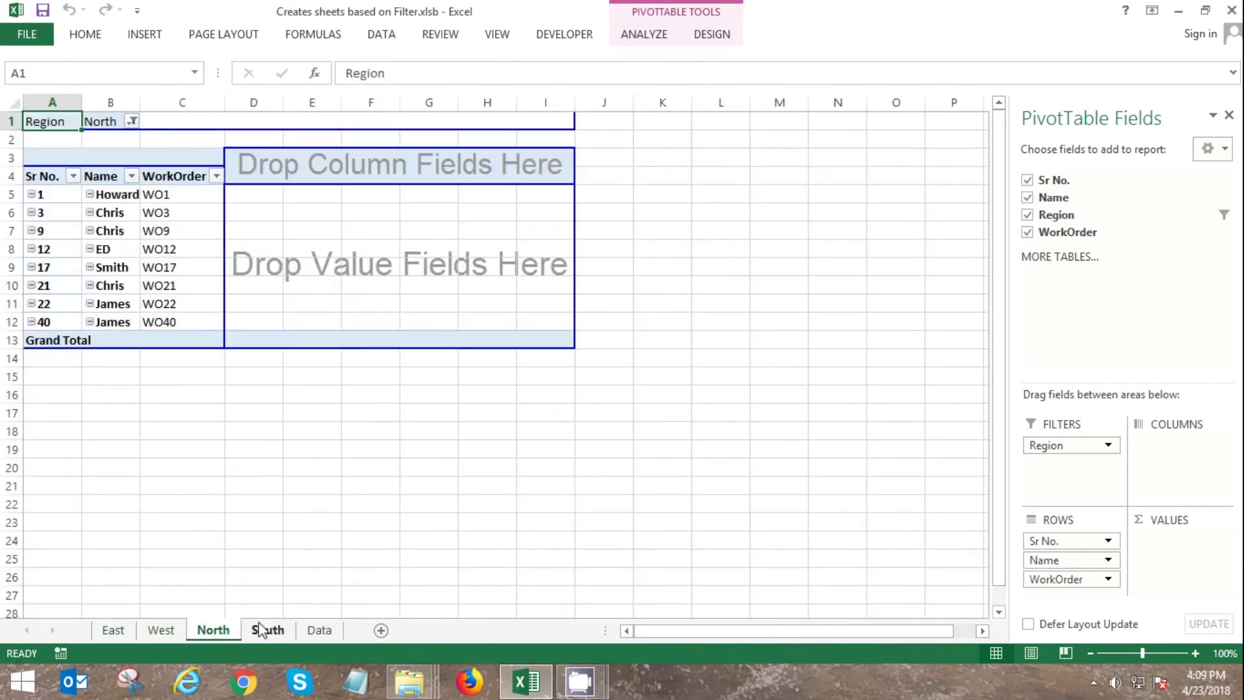
{"action": "left_click", "coordinate": [261, 630]}
{"action": "left_click", "coordinate": [162, 632]}
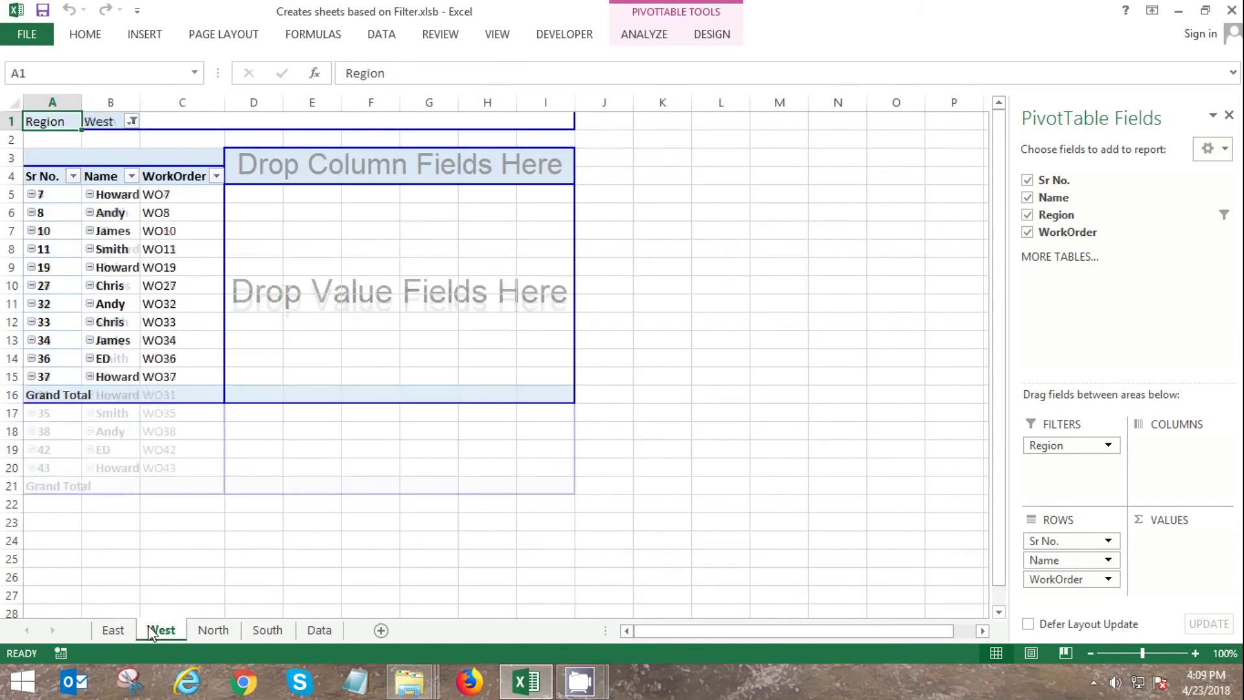
{"action": "left_click", "coordinate": [114, 630]}
Replace the East pivot table with its plain values.
{"action": "left_click_drag", "start_coordinate": [603, 393], "coordinate": [3, 10]}
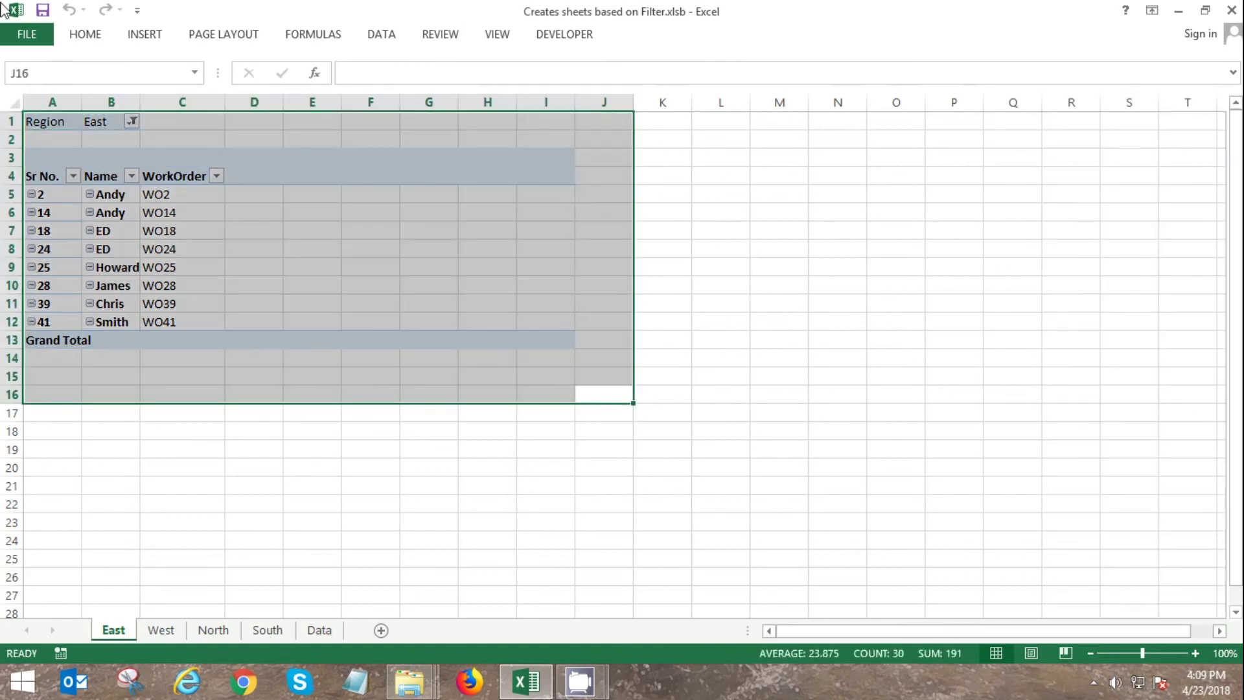
{"action": "key", "text": "ctrl+c"}
{"action": "key", "text": "ctrl+alt+v"}
{"action": "key", "text": "v"}
{"action": "key", "text": "Return"}
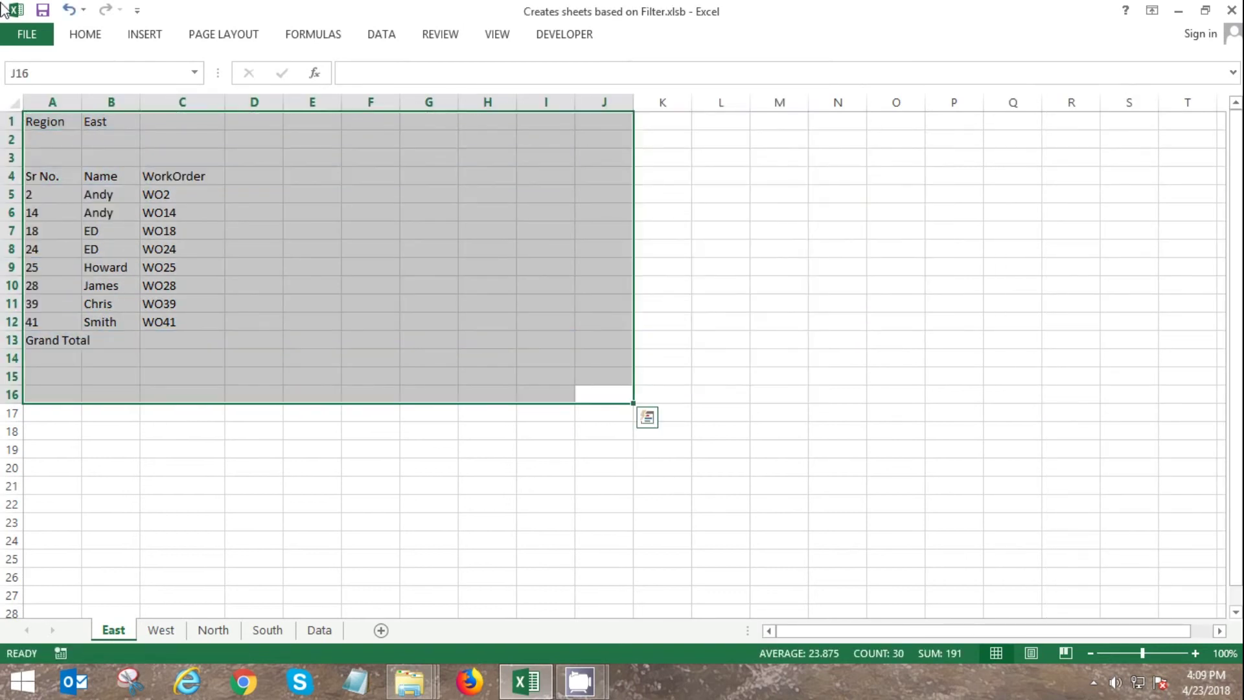
Delete the filter rows above the East table so Sr No. heads row 1.
{"action": "key", "text": "ctrl+Home"}
{"action": "key", "text": "Down"}
{"action": "key", "text": "shift+Down"}
{"action": "key", "text": "ctrl+minus"}
{"action": "key", "text": "Return"}
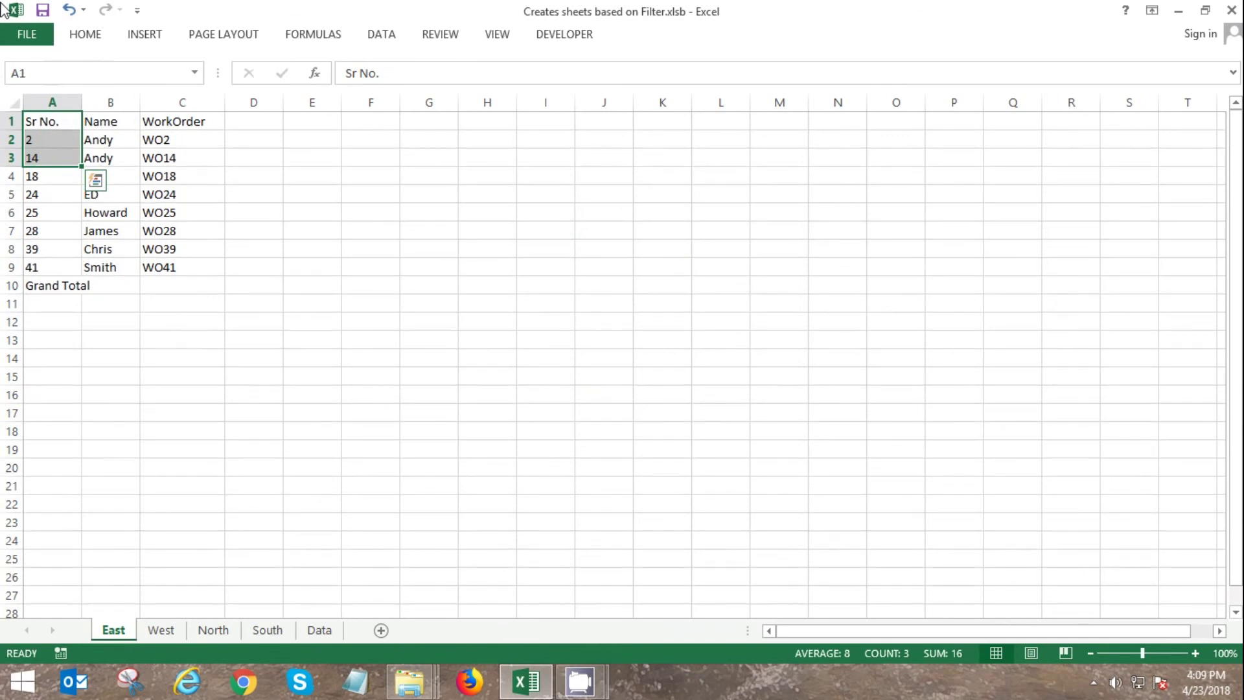
{"action": "left_click", "coordinate": [75, 286]}
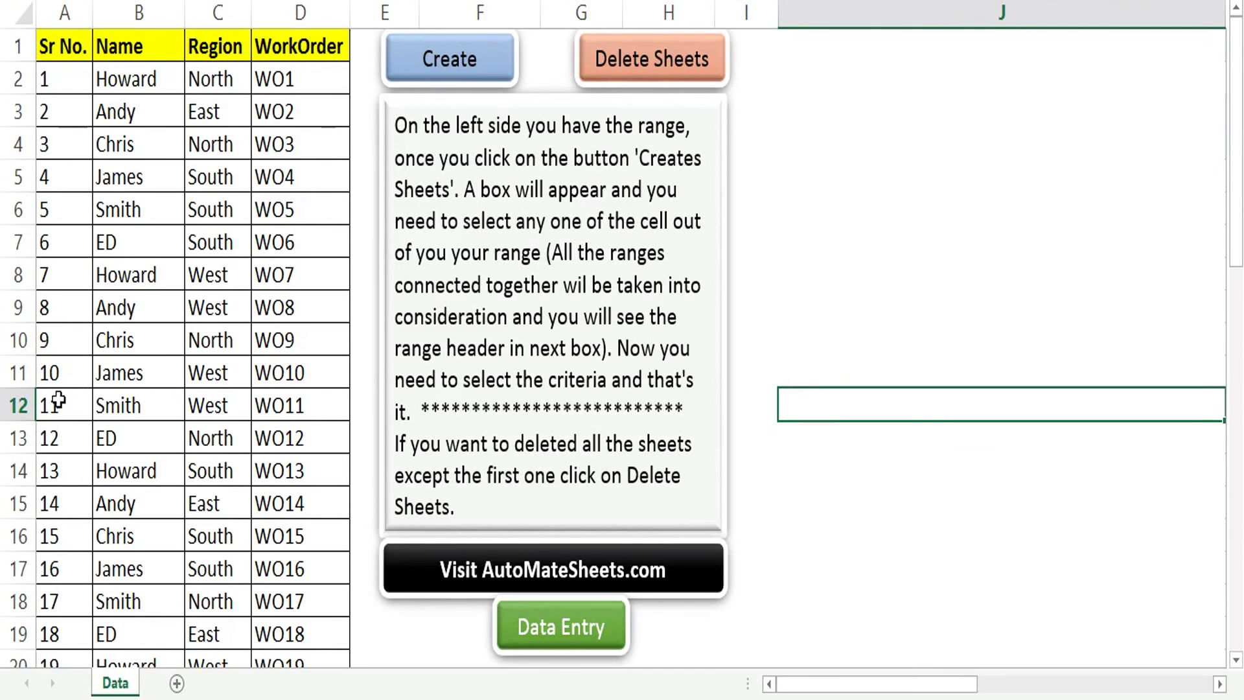
Insert columns at E and paste the header plus first ten records at G8.
{"action": "left_click", "coordinate": [400, 5]}
{"action": "key", "text": "ctrl+shift+plus"}
{"action": "key", "text": "ctrl+shift+plus"}
{"action": "key", "text": "ctrl+shift+plus"}
{"action": "key", "text": "ctrl+shift+plus"}
{"action": "key", "text": "ctrl+shift+plus"}
{"action": "key", "text": "ctrl+shift+plus"}
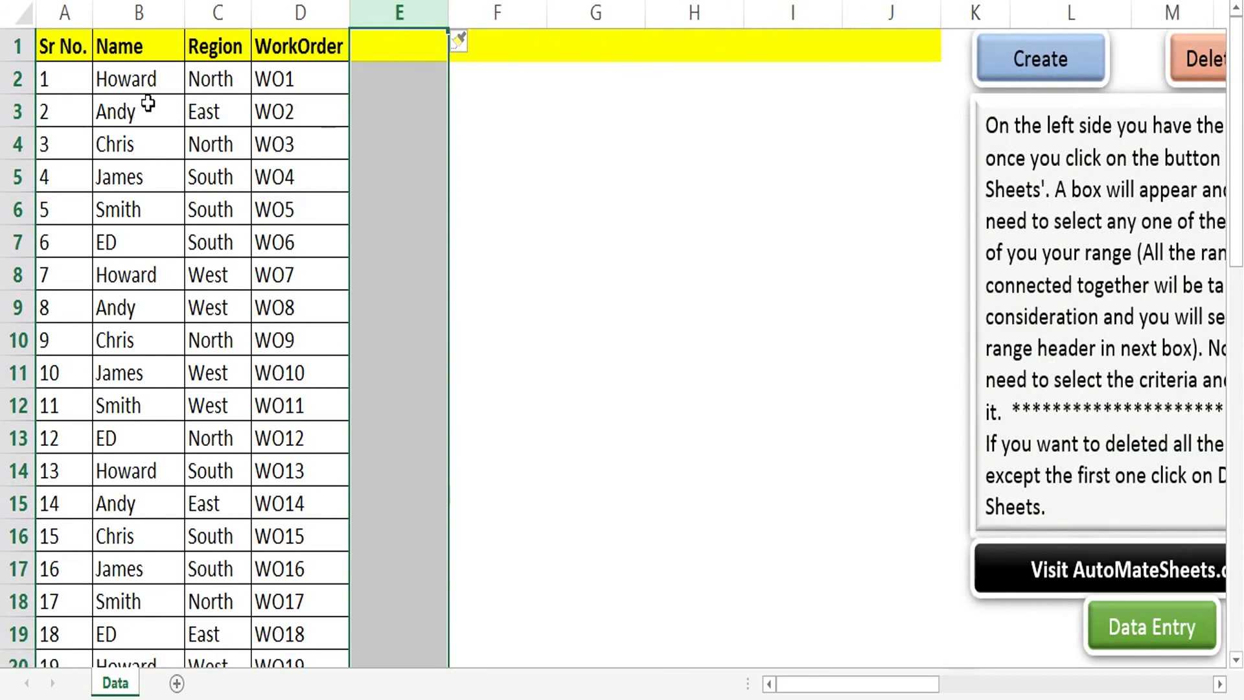
{"action": "left_click_drag", "start_coordinate": [51, 43], "coordinate": [325, 361]}
{"action": "key", "text": "ctrl+c"}
{"action": "left_click", "coordinate": [566, 271]}
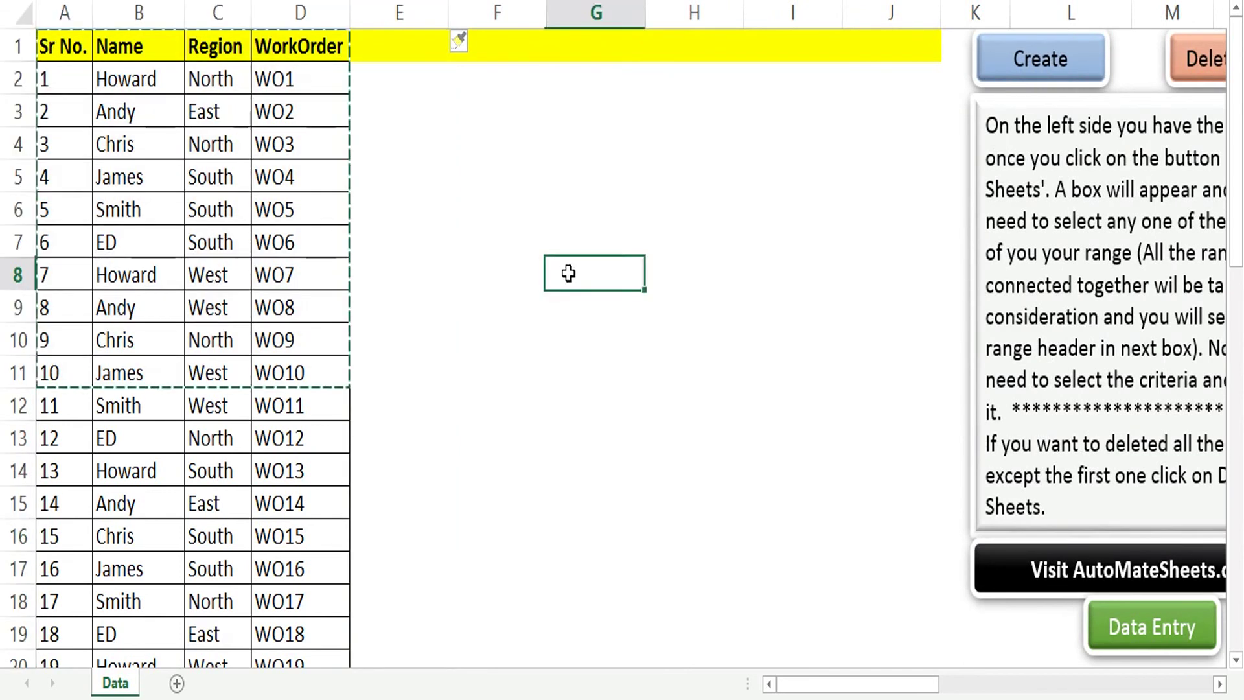
{"action": "key", "text": "ctrl+v"}
Run the split macro on the G8 table, splitting it into one sheet per Name.
{"action": "left_click", "coordinate": [671, 162]}
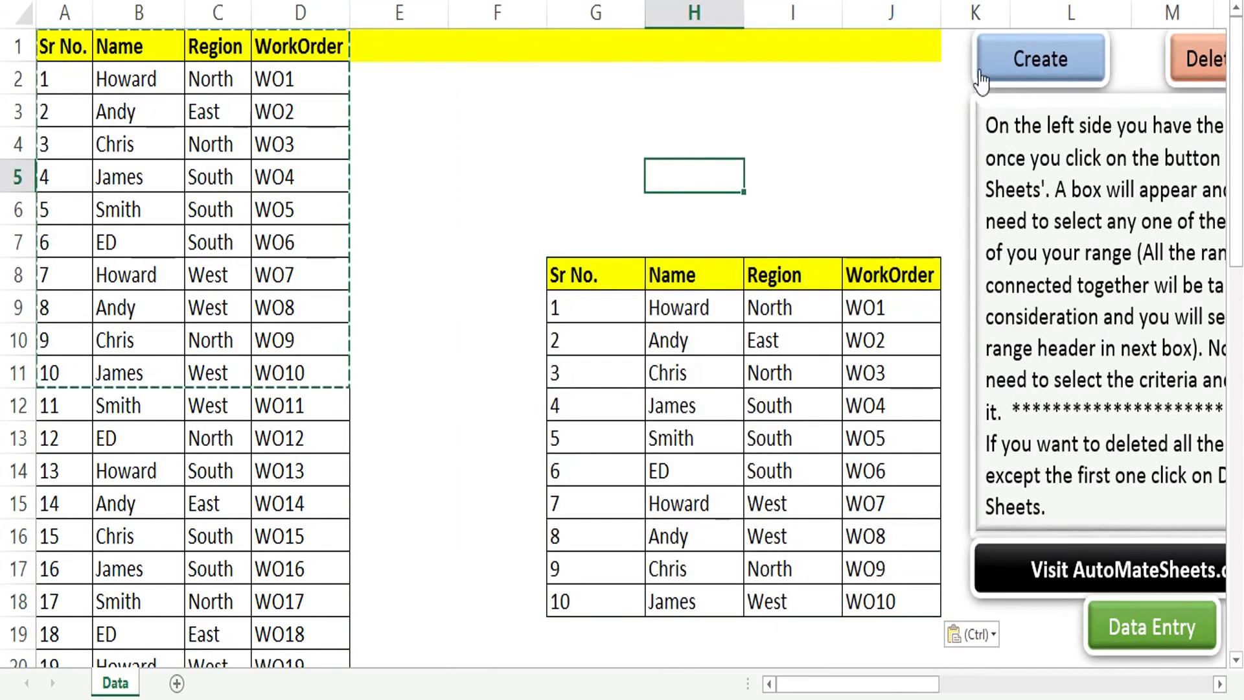
{"action": "left_click", "coordinate": [988, 71]}
{"action": "left_click", "coordinate": [772, 467]}
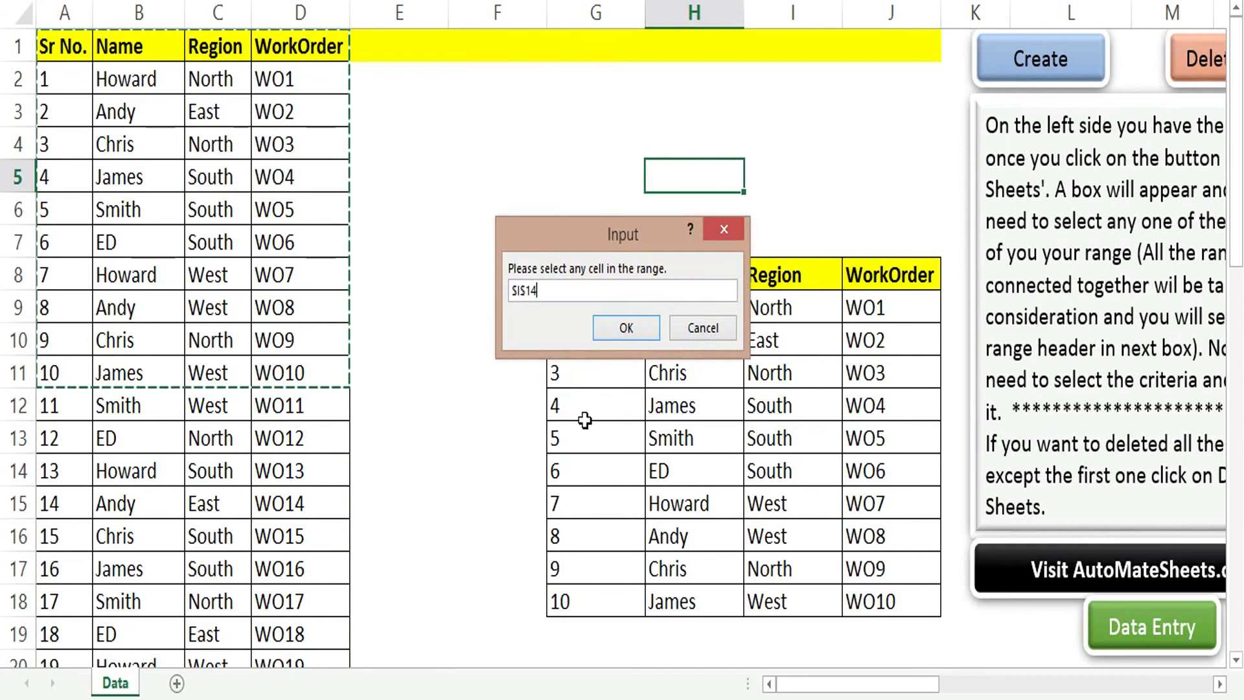
{"action": "left_click", "coordinate": [628, 328]}
{"action": "left_click", "coordinate": [674, 306]}
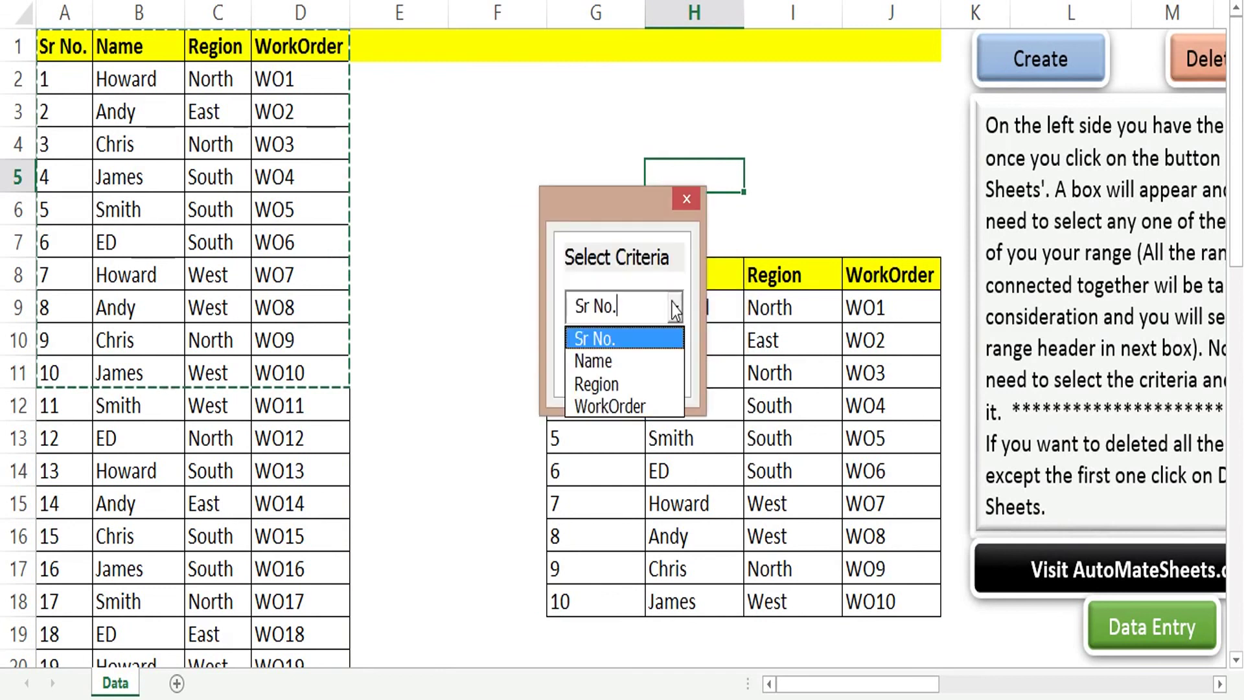
{"action": "left_click", "coordinate": [635, 357]}
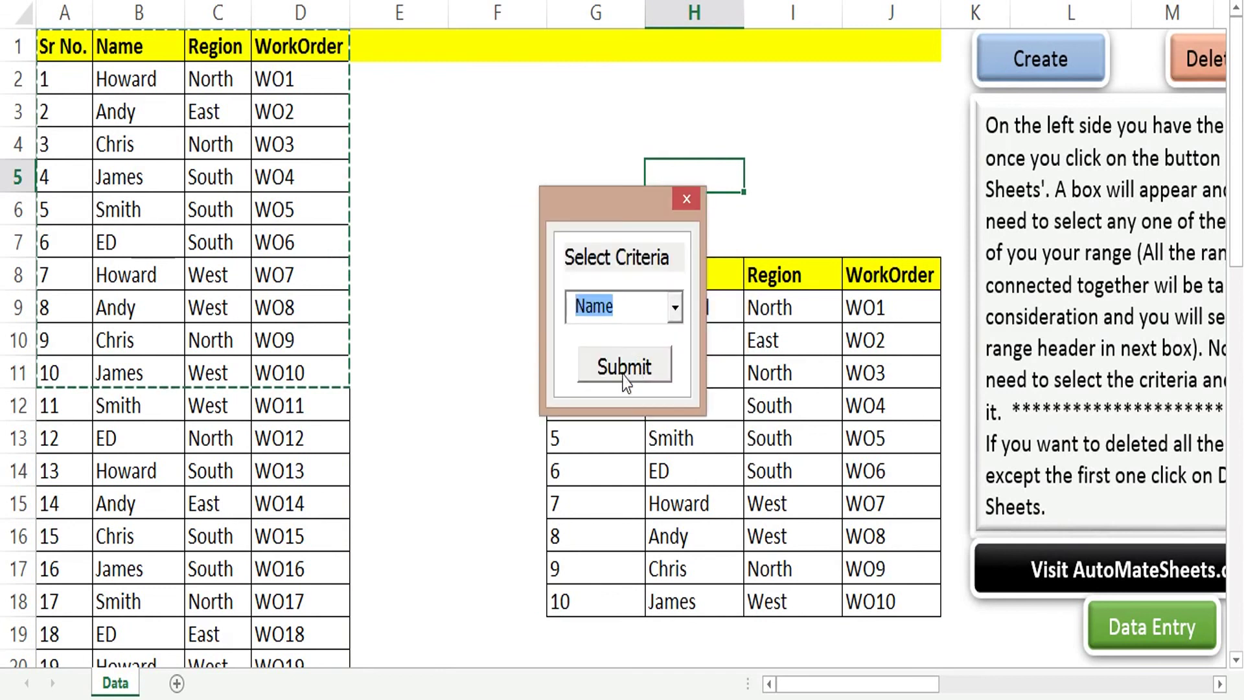
{"action": "left_click", "coordinate": [624, 375]}
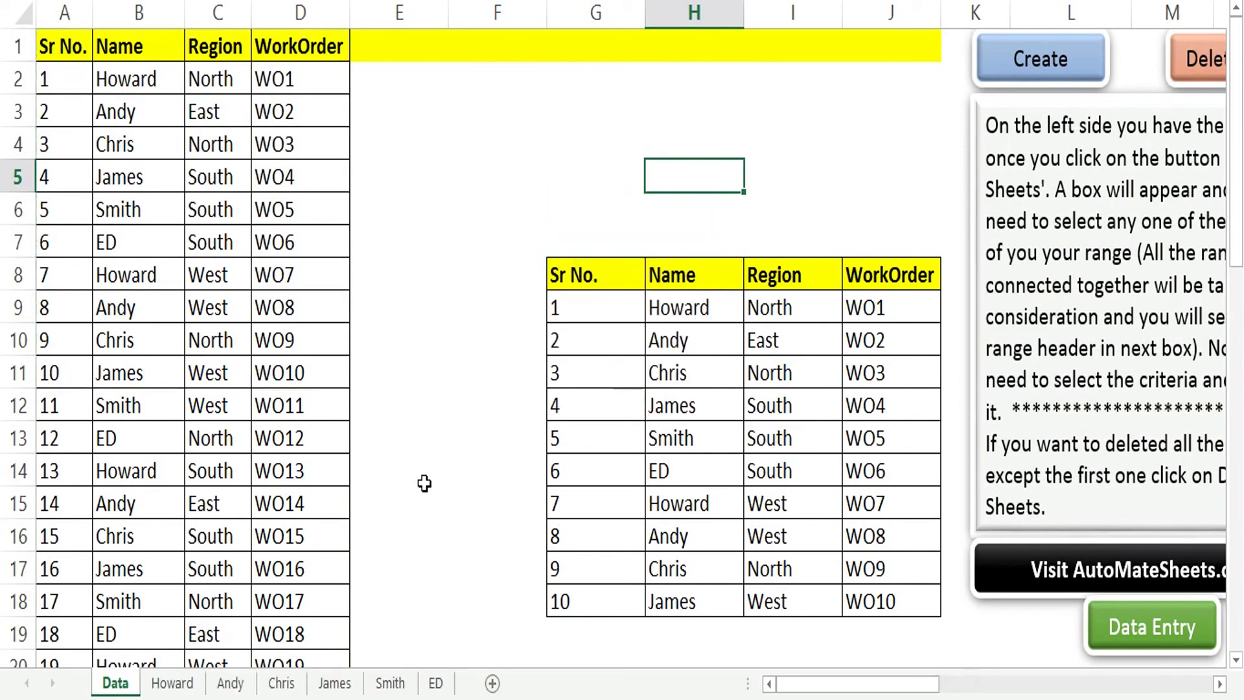
{"action": "left_click_drag", "start_coordinate": [713, 310], "coordinate": [790, 537]}
{"action": "left_click", "coordinate": [655, 328]}
{"action": "left_click_drag", "start_coordinate": [586, 275], "coordinate": [844, 536]}
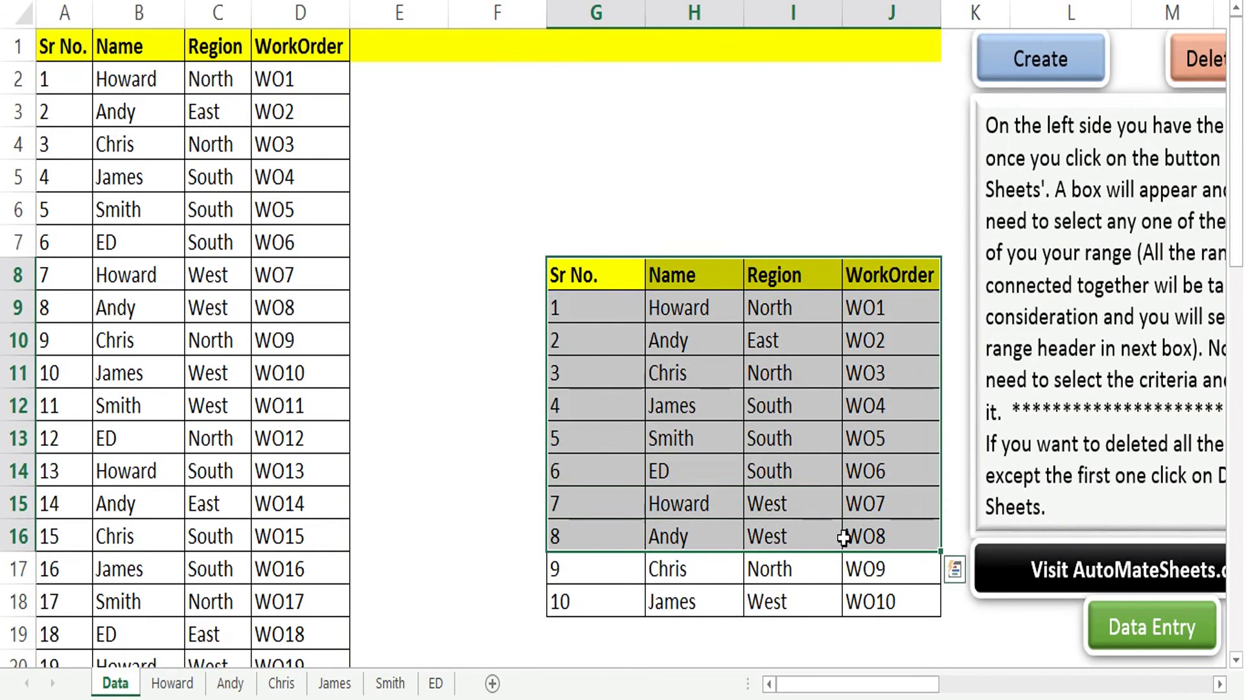